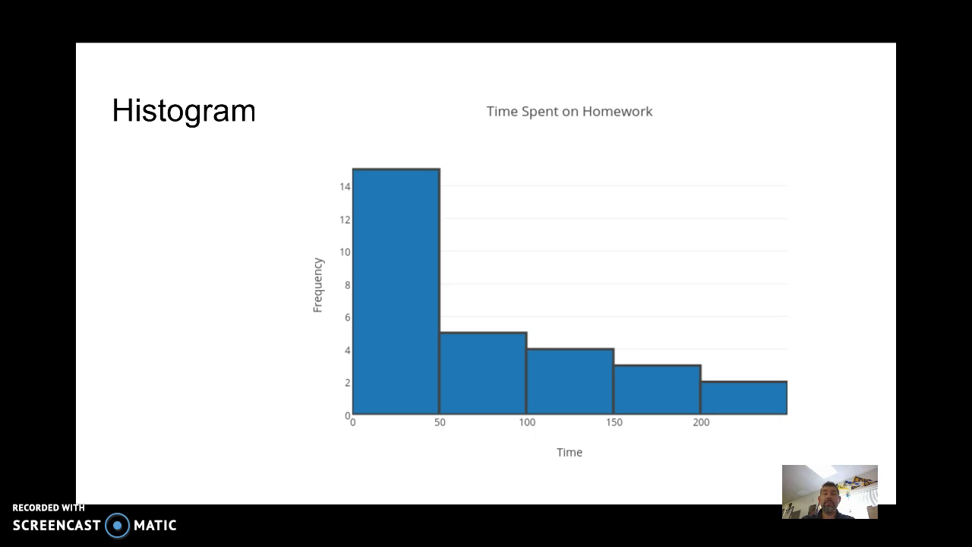
Step: Advance to slide 4, the split-stem stem-and-leaf plot of weekly homework hours
click(521, 338)
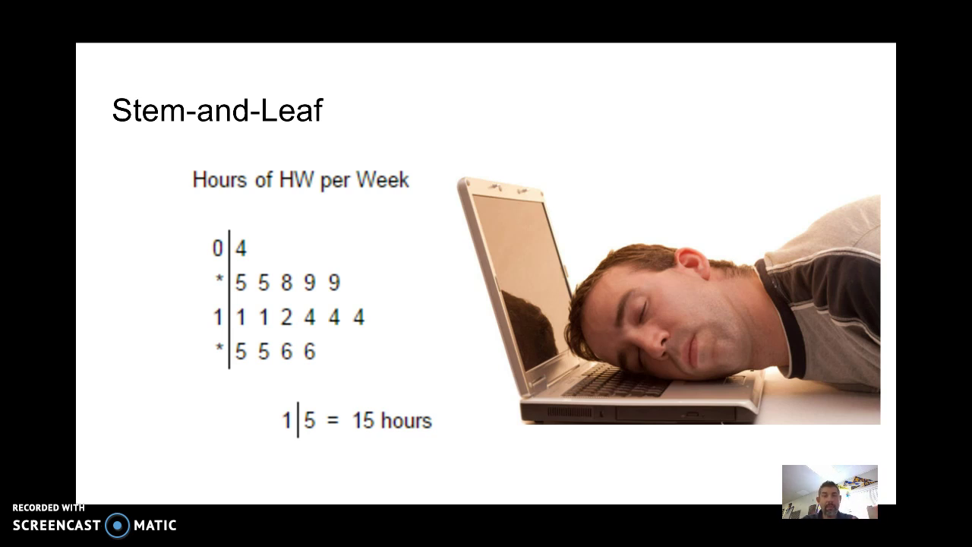
Step: Go to the Time-Plot slide, exit the slideshow, dismiss the notification and minimize Chrome
key(Right)
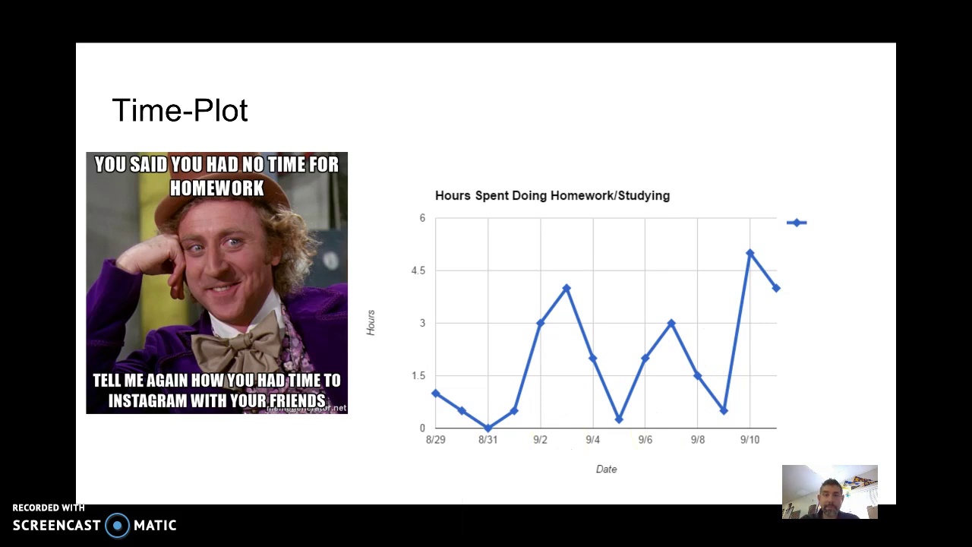
key(Escape)
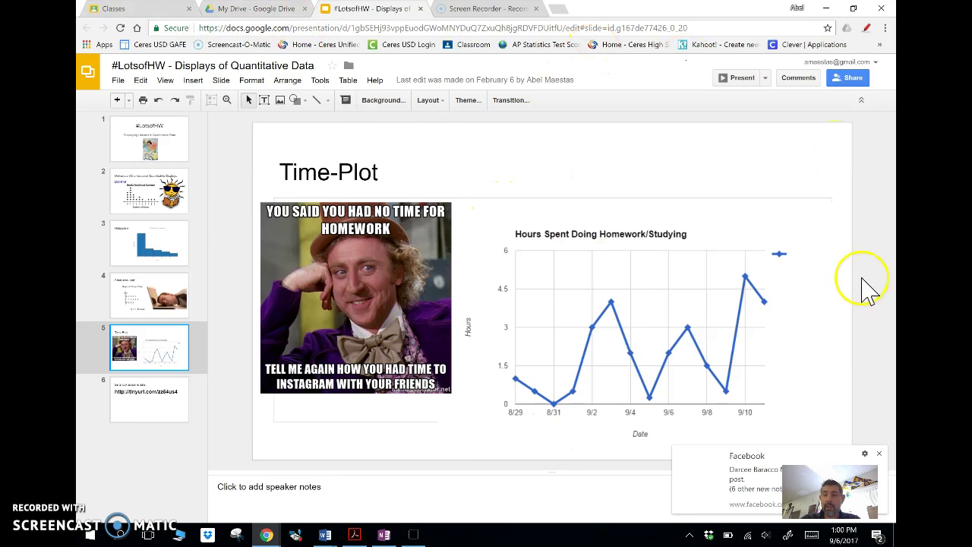
click(879, 454)
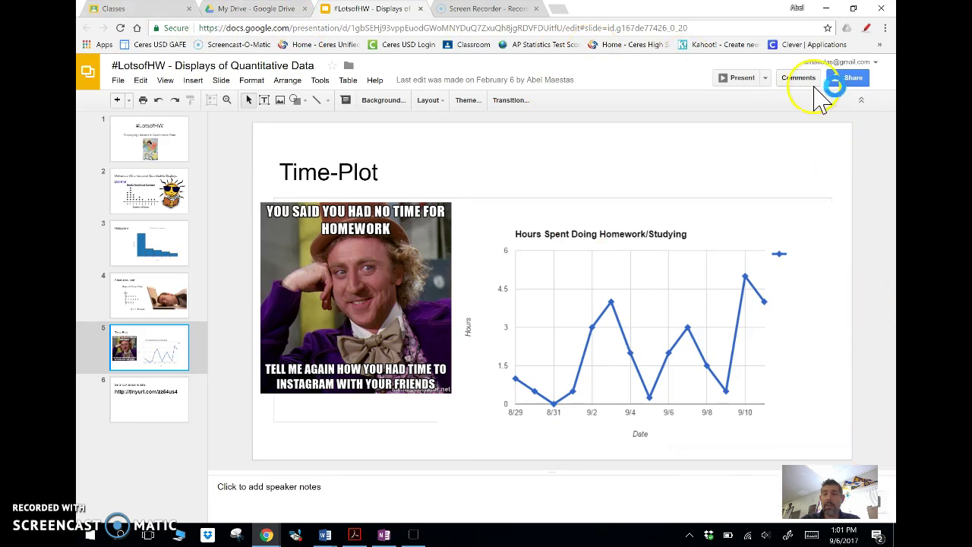
click(826, 9)
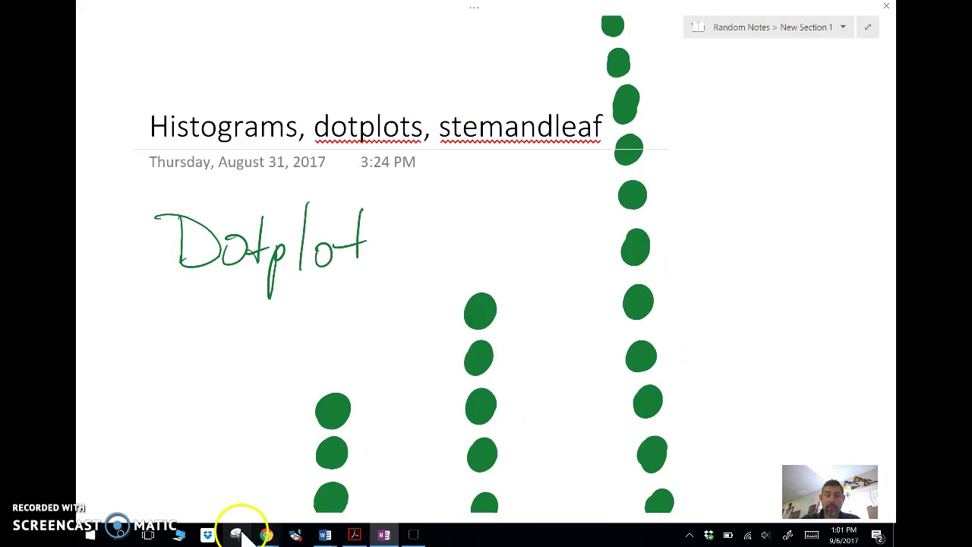
Step: Bring up the HW Data Survey sheet and zoom it to 125%, dismissing the shortcut prompt
mouse_move(279, 531)
click(304, 494)
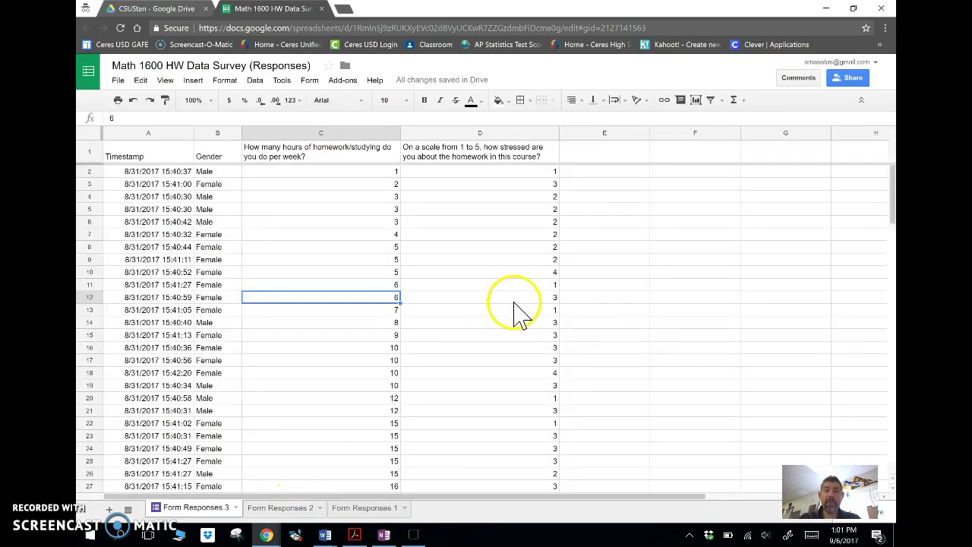
scroll(554, 304, down, 2)
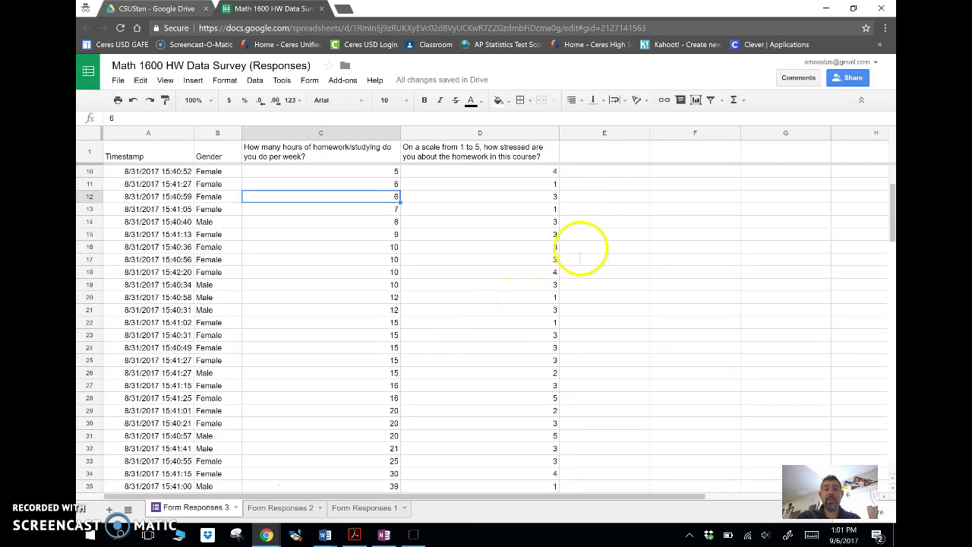
scroll(571, 287, up, 2)
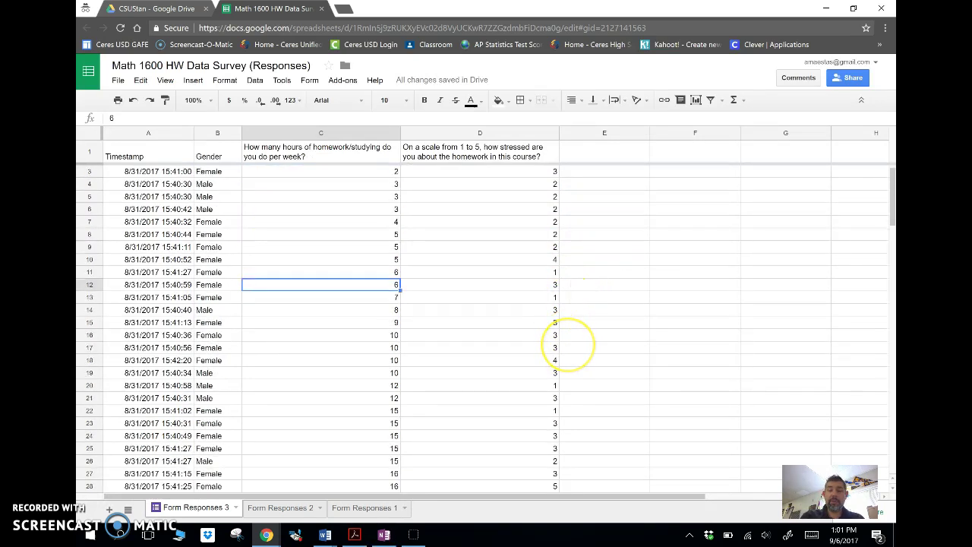
key(alt+i)
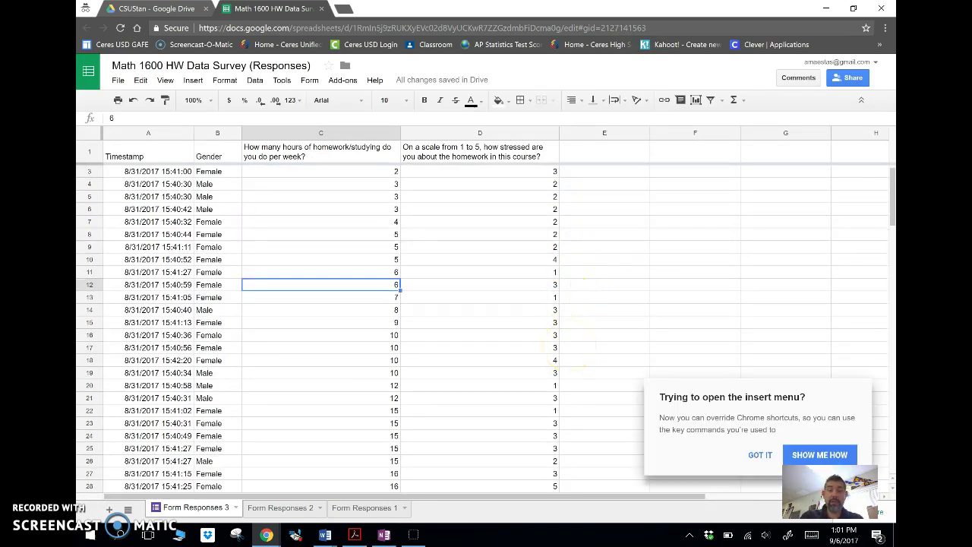
key(ctrl+plus)
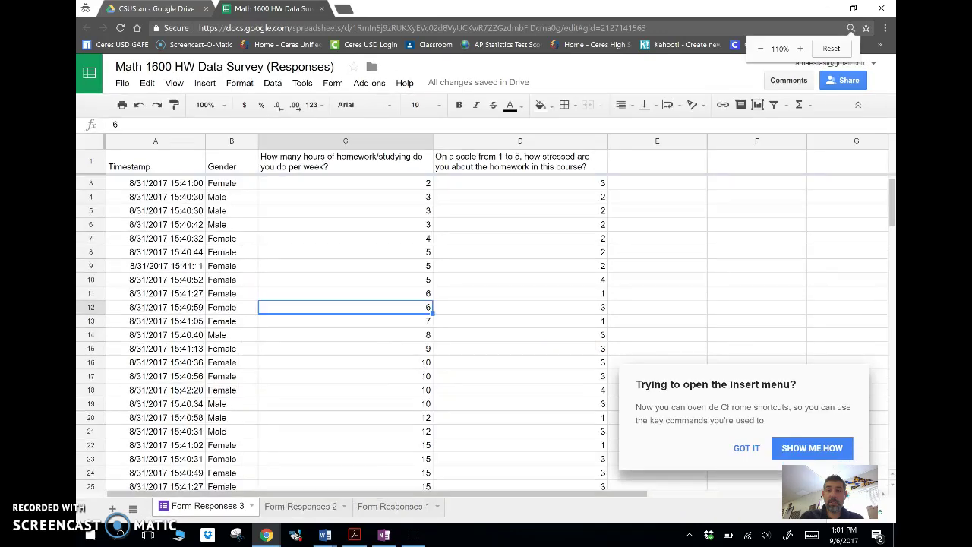
key(ctrl+plus)
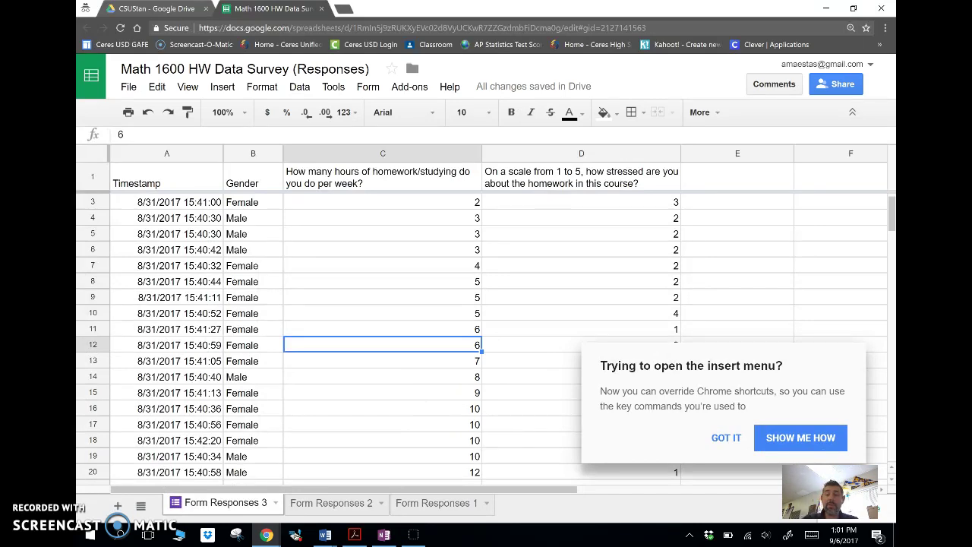
click(726, 438)
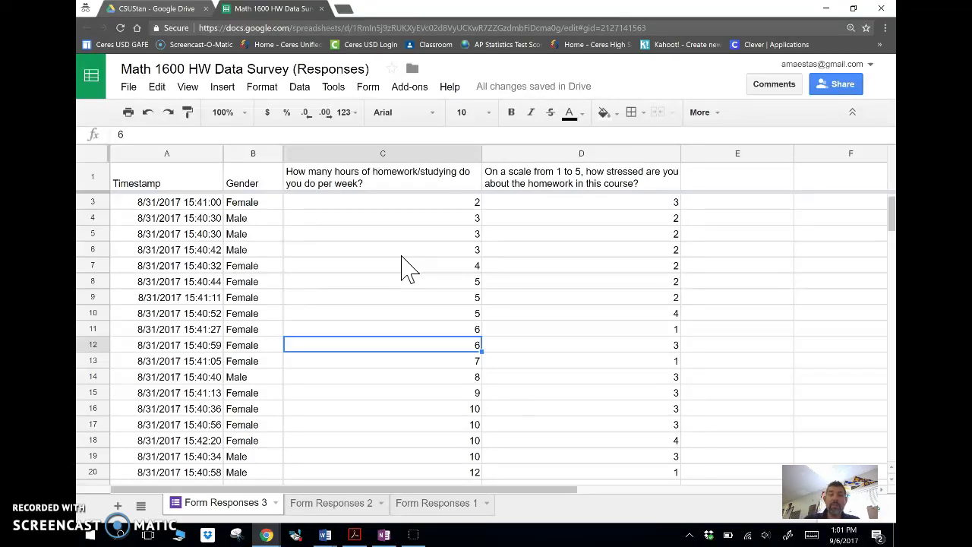
Step: Scroll through the responses, with hours running 1 to 39 beside stress ratings
scroll(409, 267, up, 1)
scroll(408, 267, down, 2)
scroll(409, 267, up, 2)
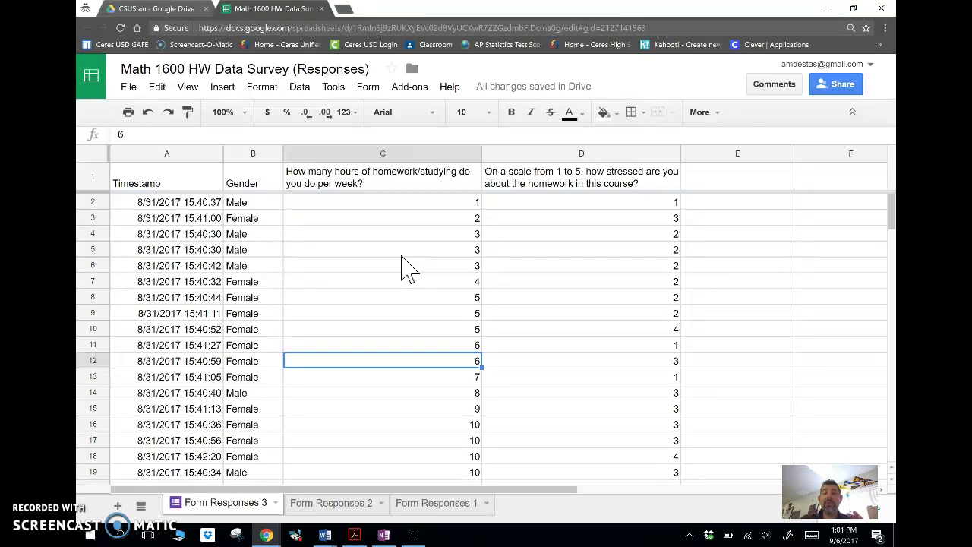
scroll(409, 267, down, 5)
scroll(409, 267, up, 3)
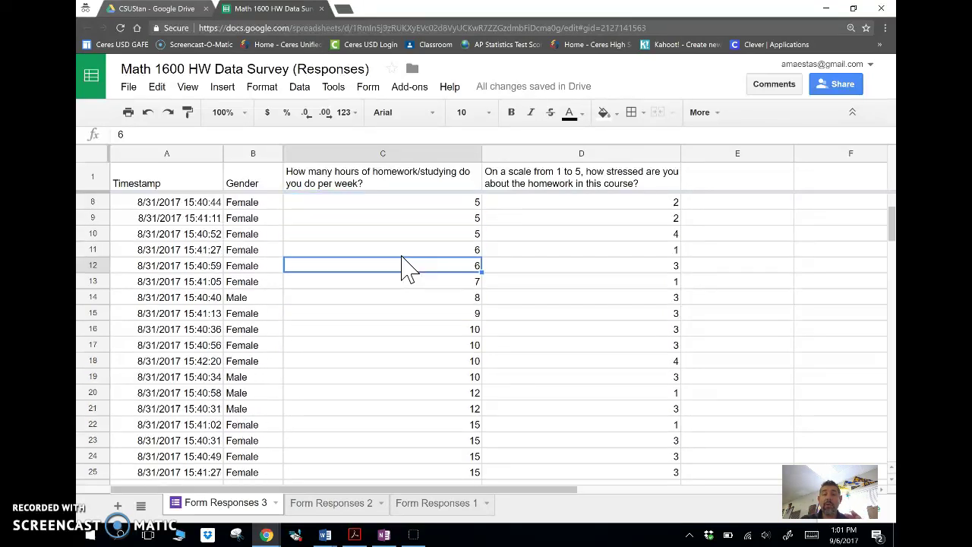
scroll(409, 267, up, 2)
scroll(408, 267, down, 4)
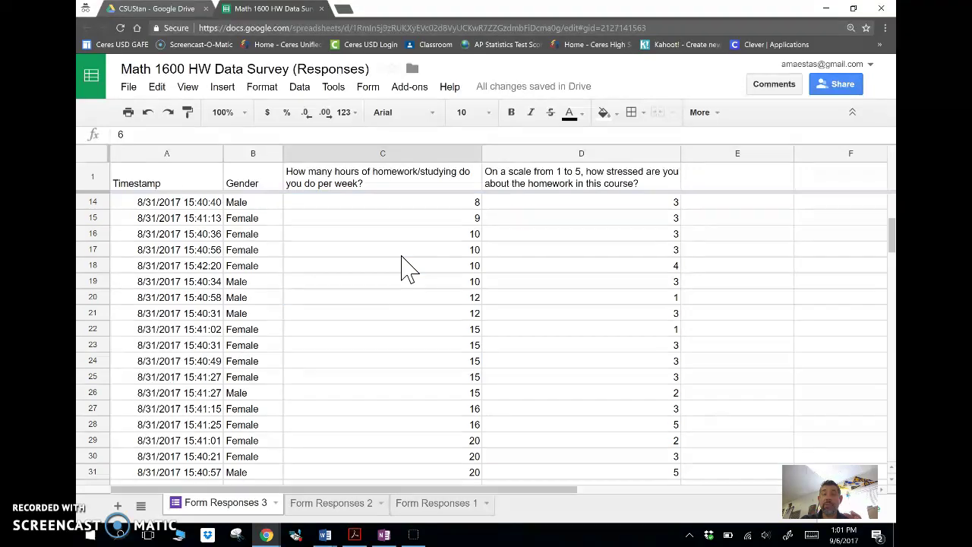
scroll(408, 267, down, 2)
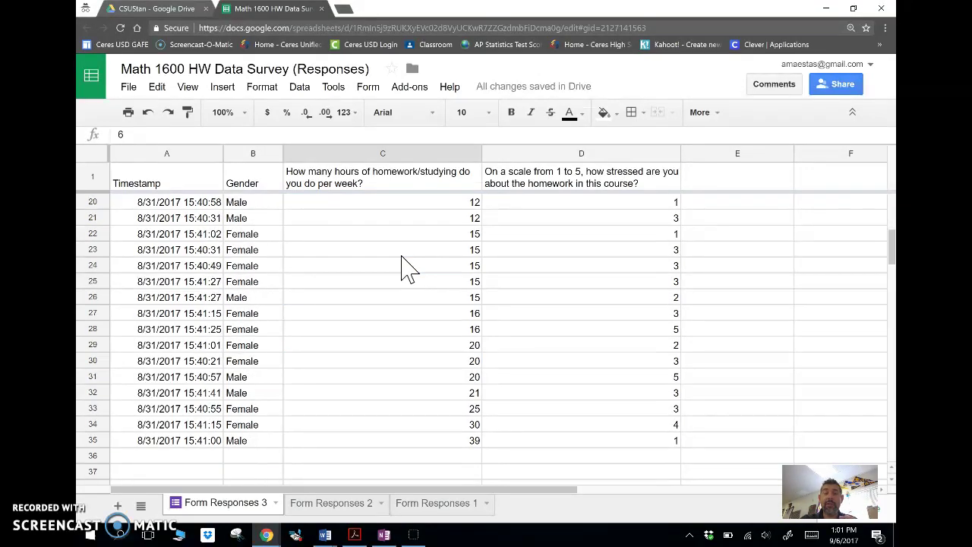
scroll(407, 267, up, 6)
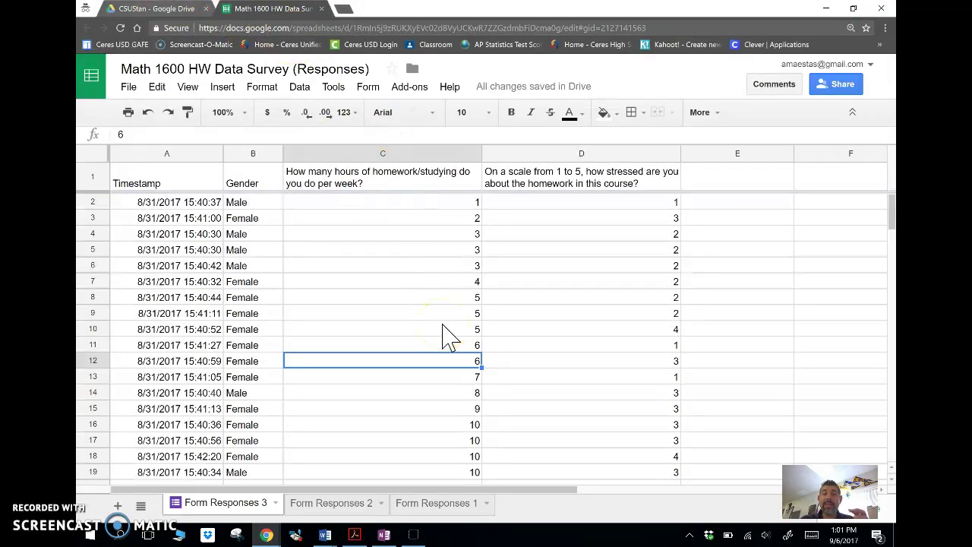
Step: Switch to OneNote and position the page to show the full 1–5 stress dotplot
click(384, 534)
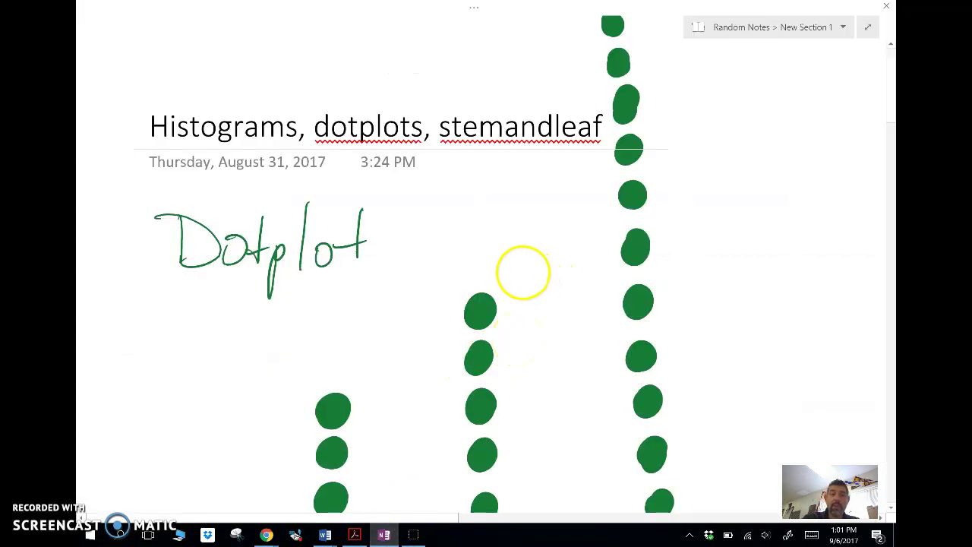
scroll(524, 274, down, 3)
scroll(585, 260, down, 5)
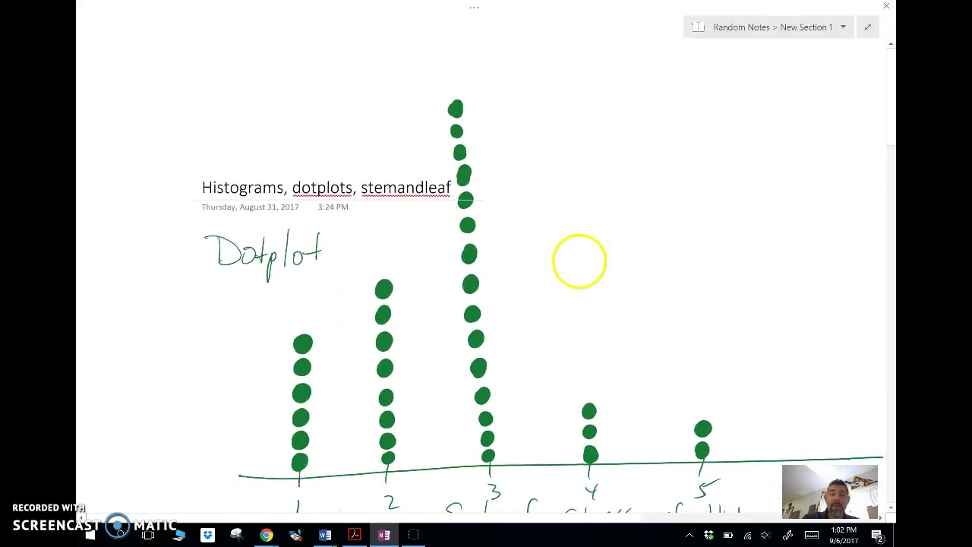
drag(671, 280, 675, 315)
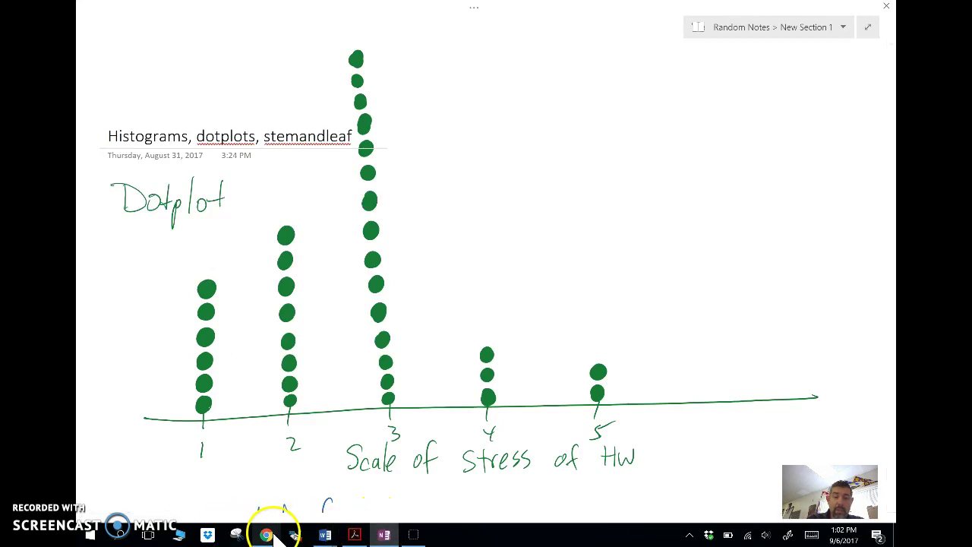
Step: Sort the survey sheet A→Z by the stress-rating column D
mouse_move(275, 534)
click(317, 501)
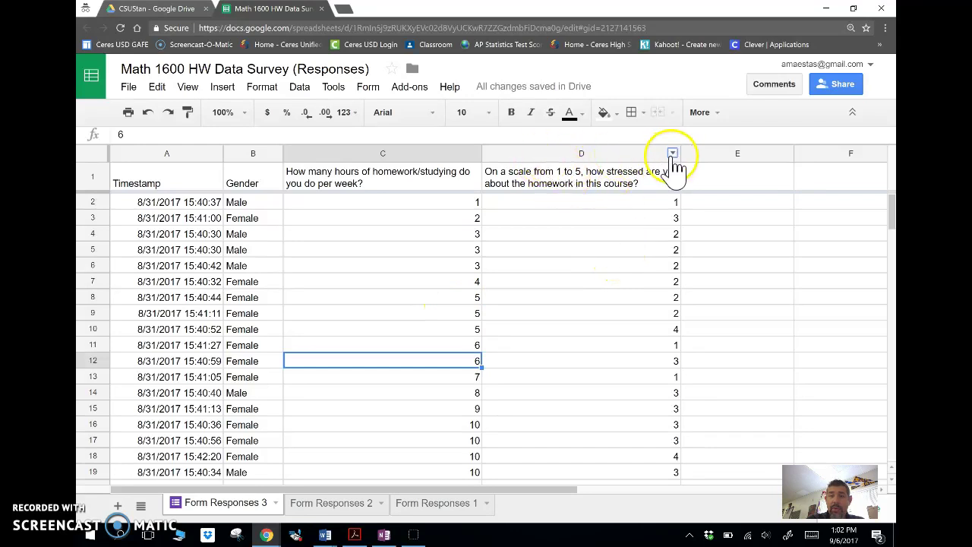
click(672, 152)
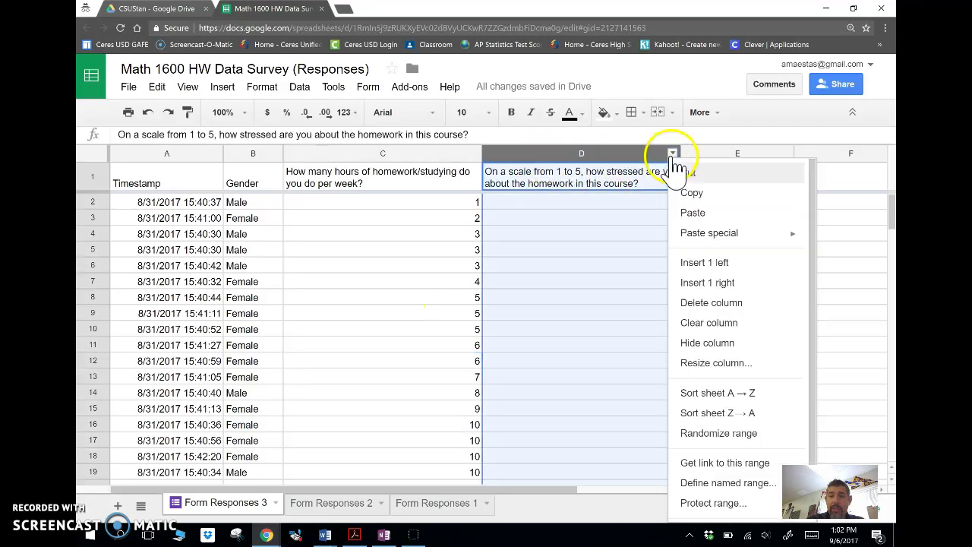
click(693, 396)
Step: Count the responses rated 1, then return to the OneNote dotplot
click(594, 298)
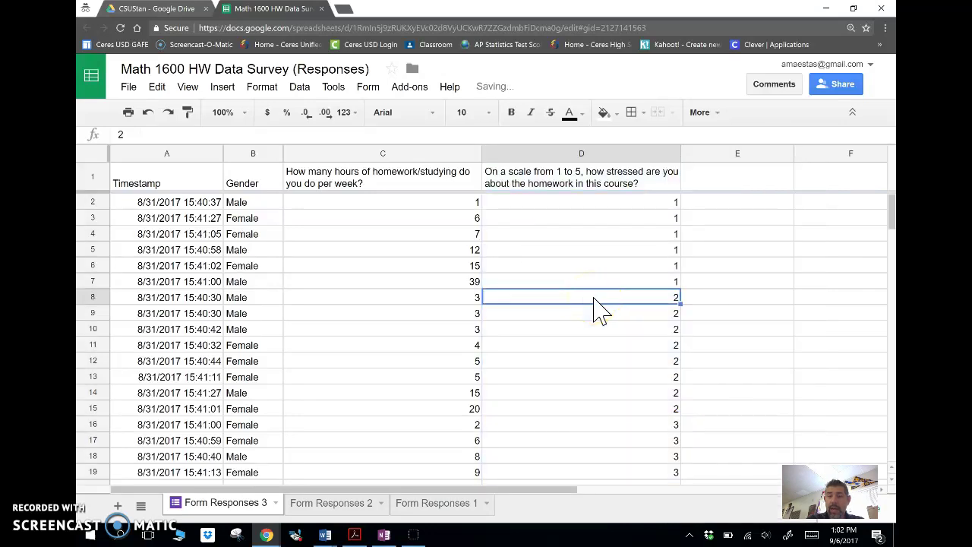
key(Up)
key(Up)
key(Up)
key(Up)
key(Up)
key(Up)
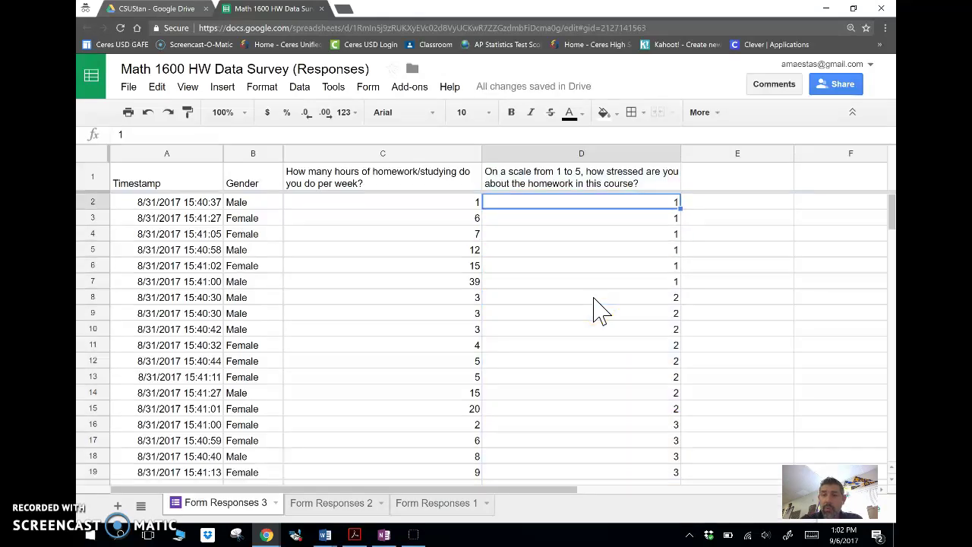
key(Down)
key(Down)
key(Down)
key(Down)
key(Down)
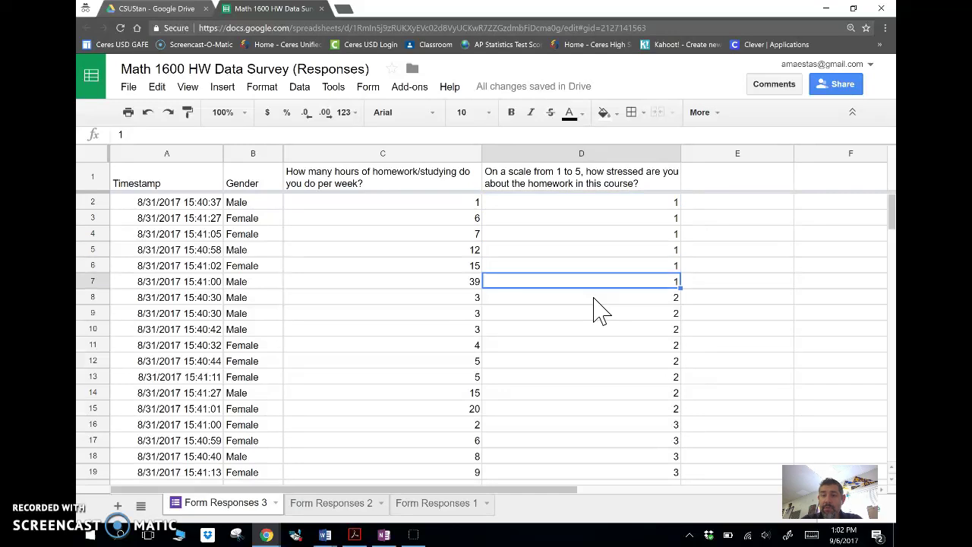
click(383, 535)
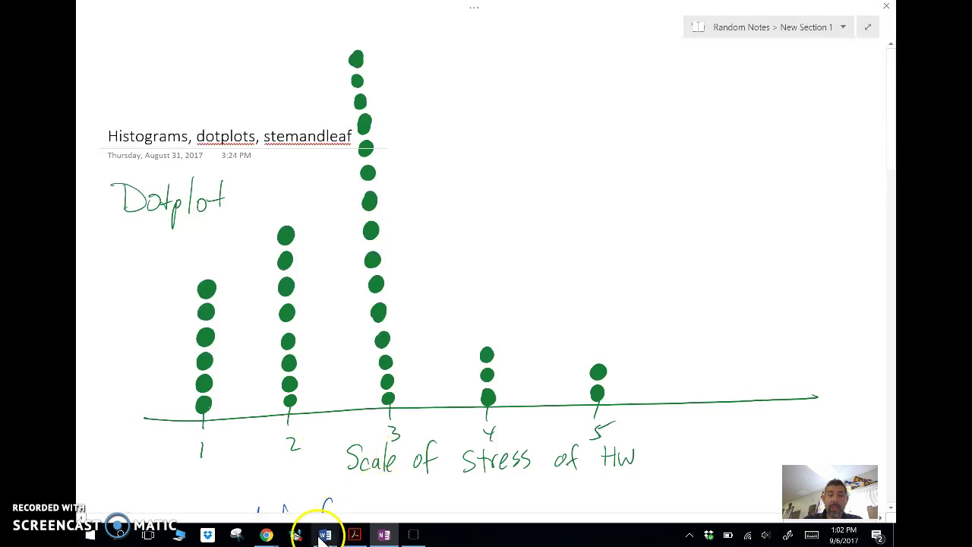
mouse_move(263, 533)
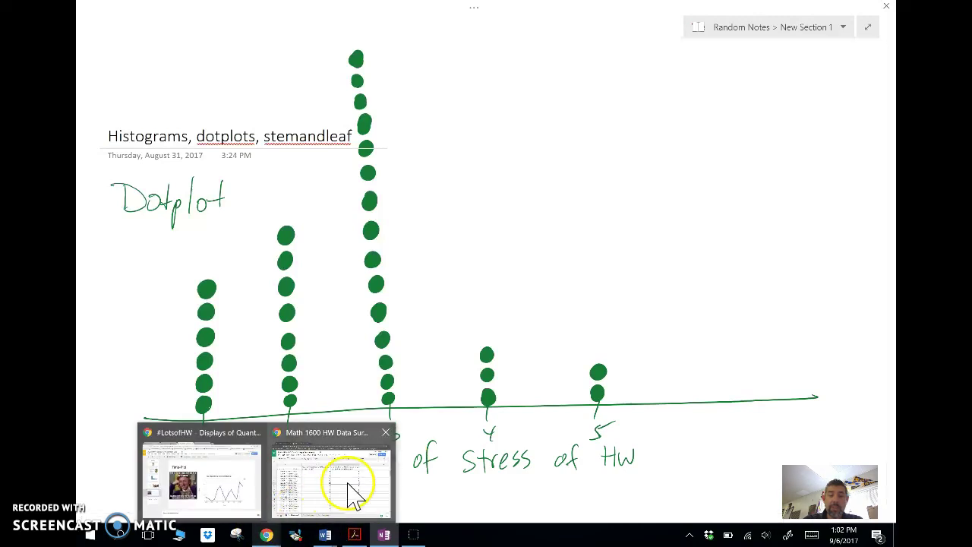
click(352, 495)
key(Down)
key(Down)
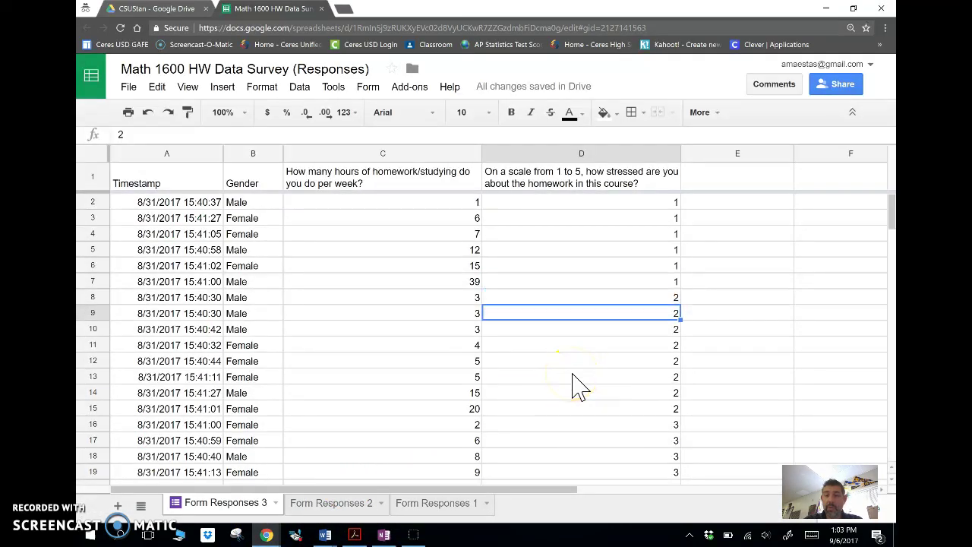
key(Down)
key(Down)
key(Down)
key(Down)
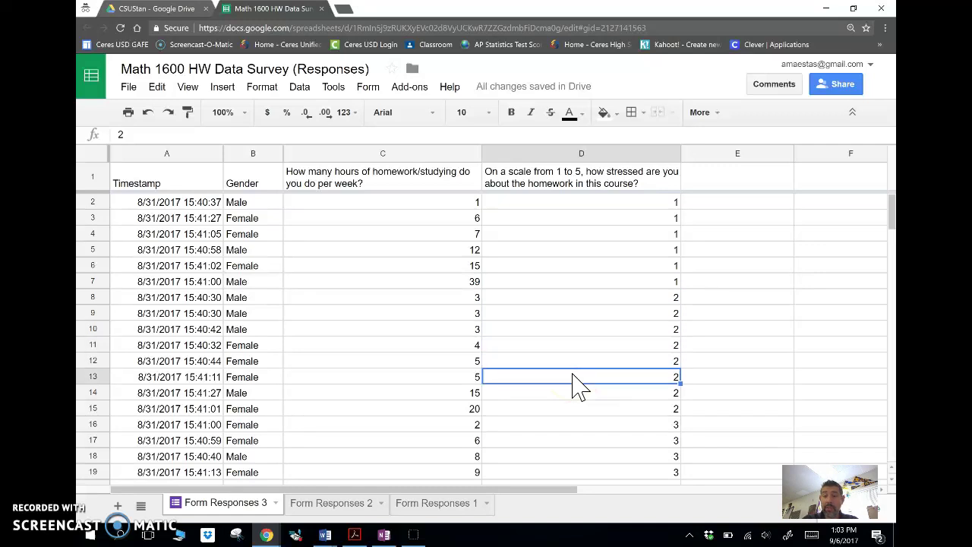
key(Down)
key(Down)
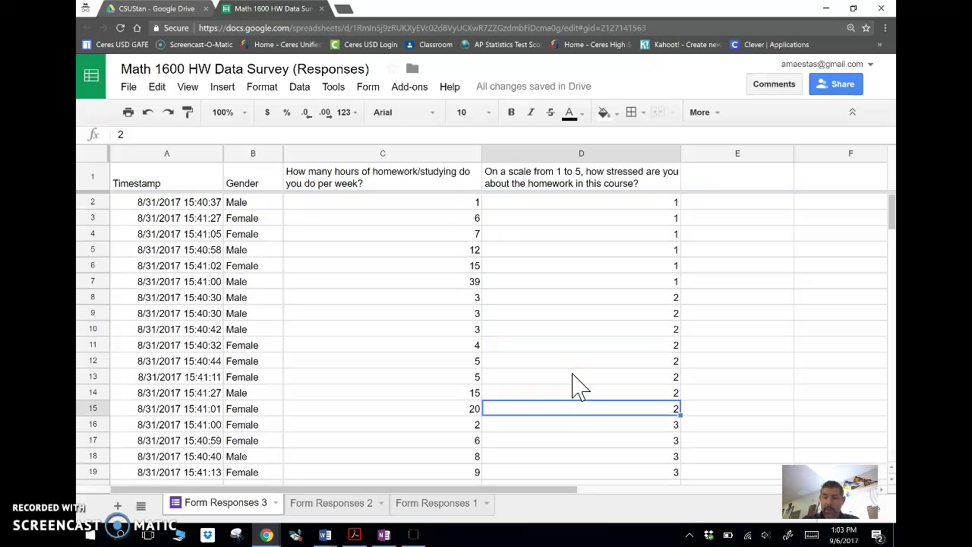
key(Up)
key(Up)
key(Up)
key(Up)
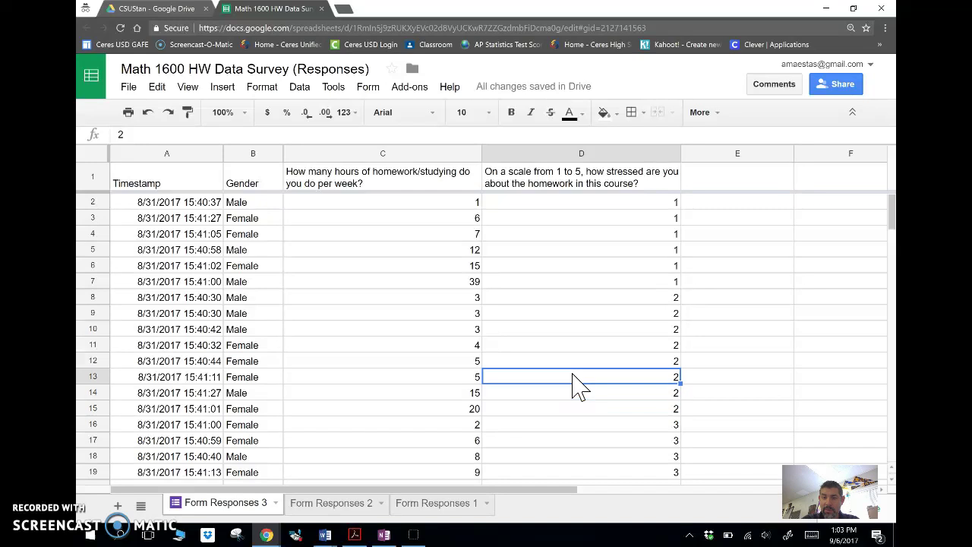
key(Up)
key(Up)
key(Up)
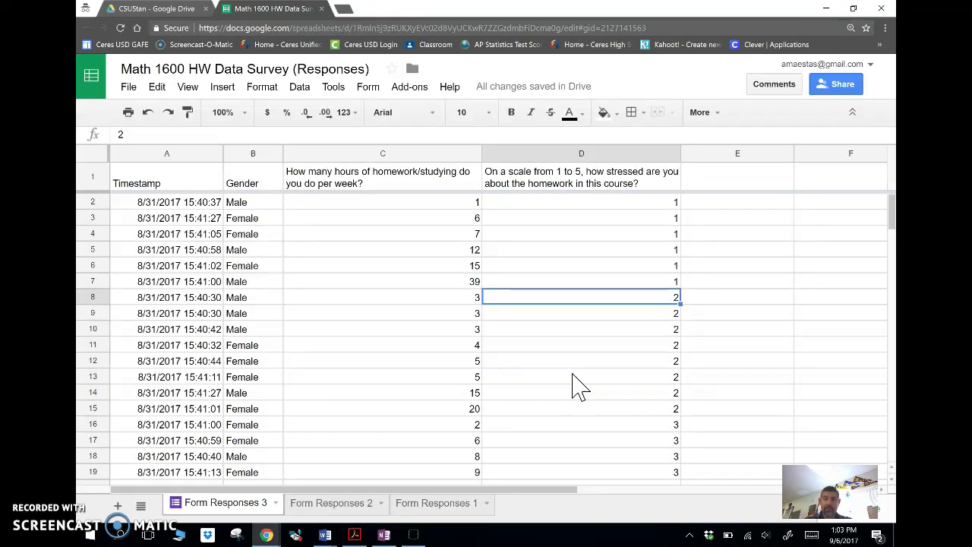
click(384, 535)
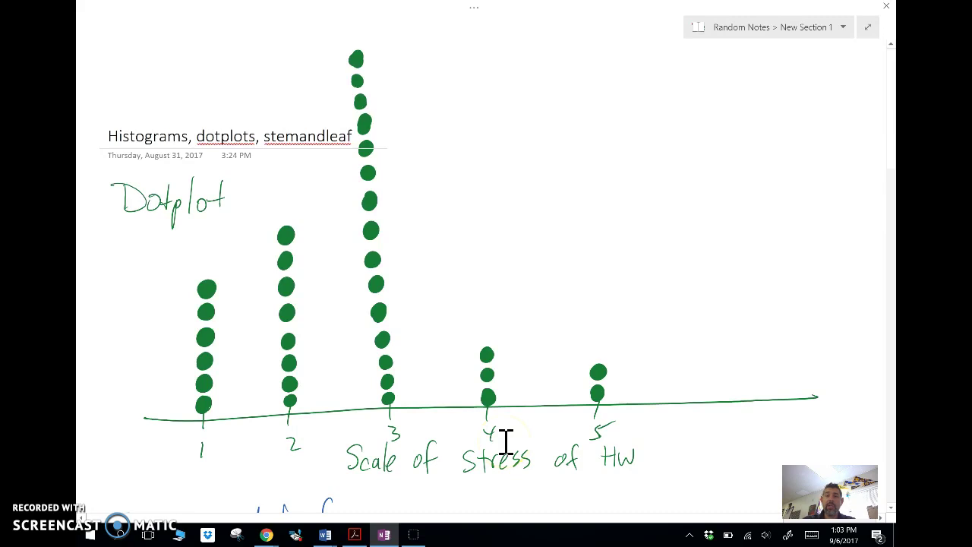
Step: Scroll down the OneNote page to show the empty stem column 0 through 3
scroll(704, 352, down, 5)
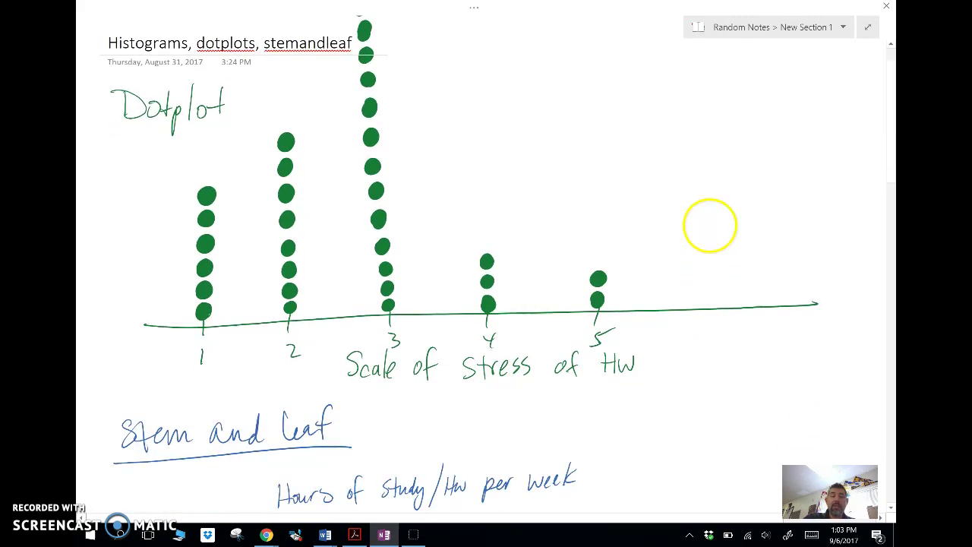
scroll(677, 358, down, 5)
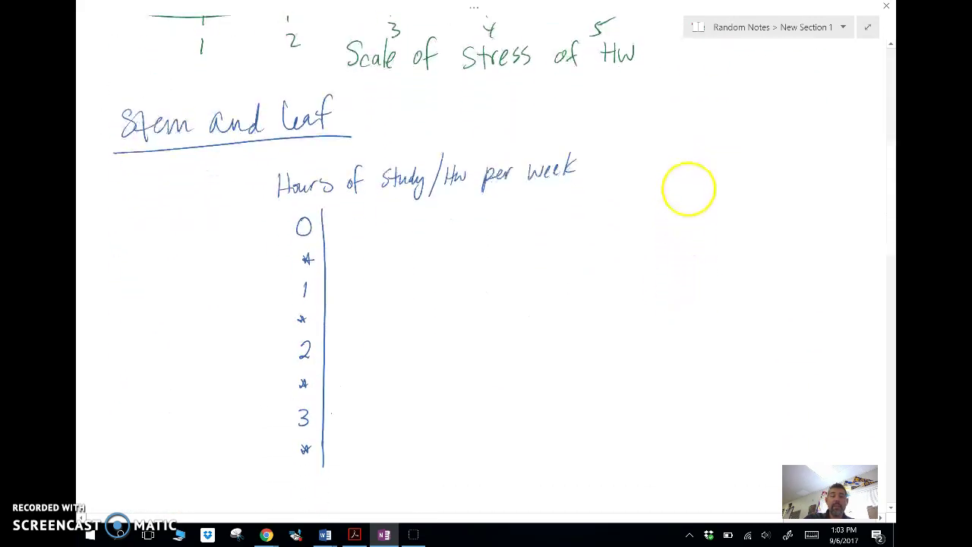
scroll(660, 329, down, 1)
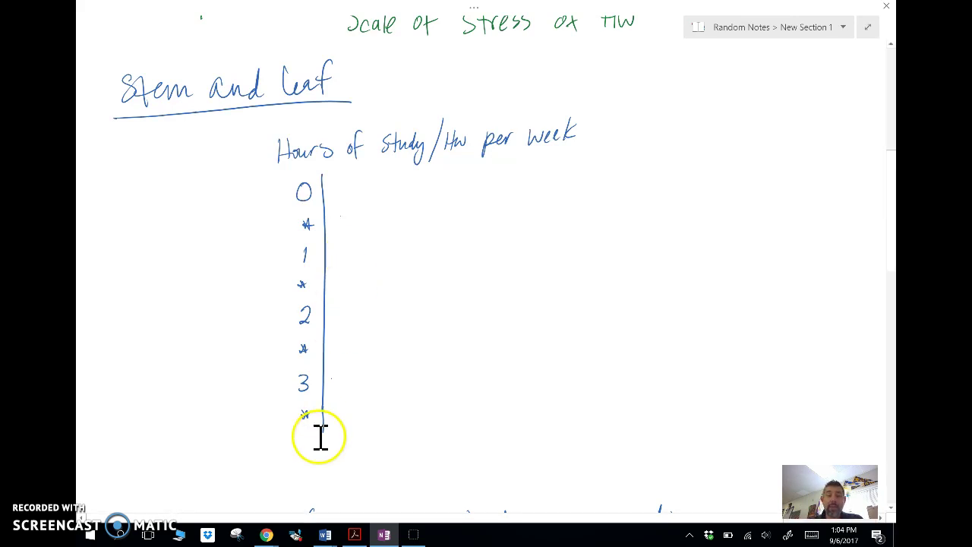
Step: Sort the survey sheet A→Z by the homework-hours column C
mouse_move(380, 540)
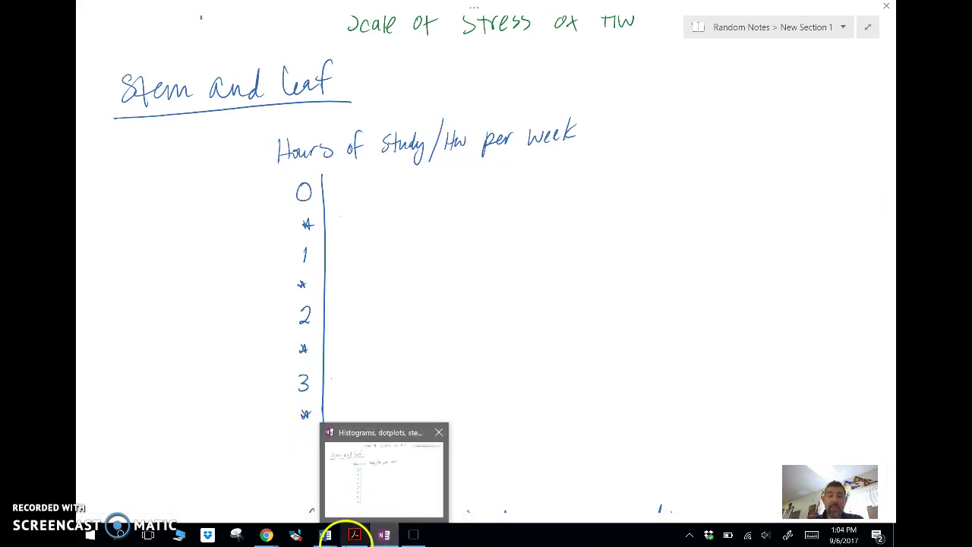
mouse_move(265, 531)
click(304, 502)
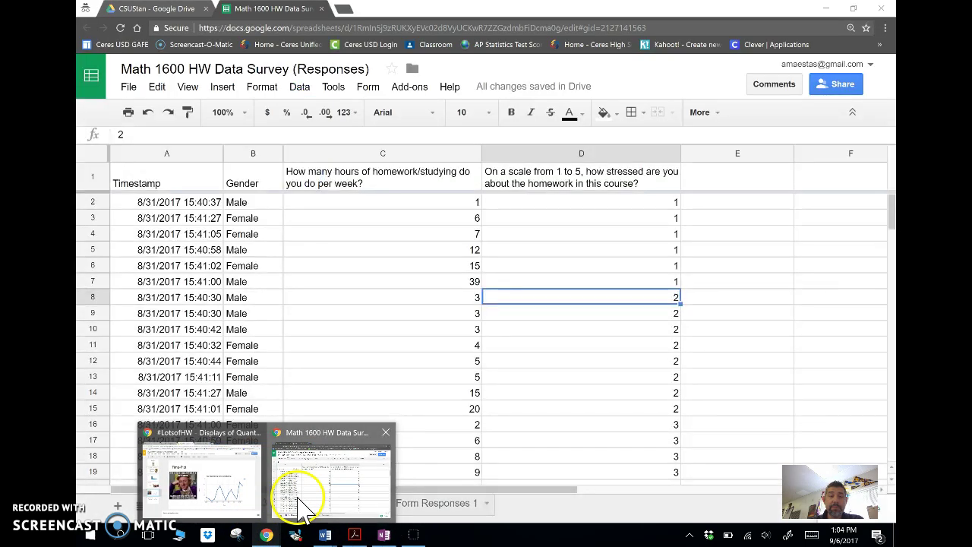
click(473, 153)
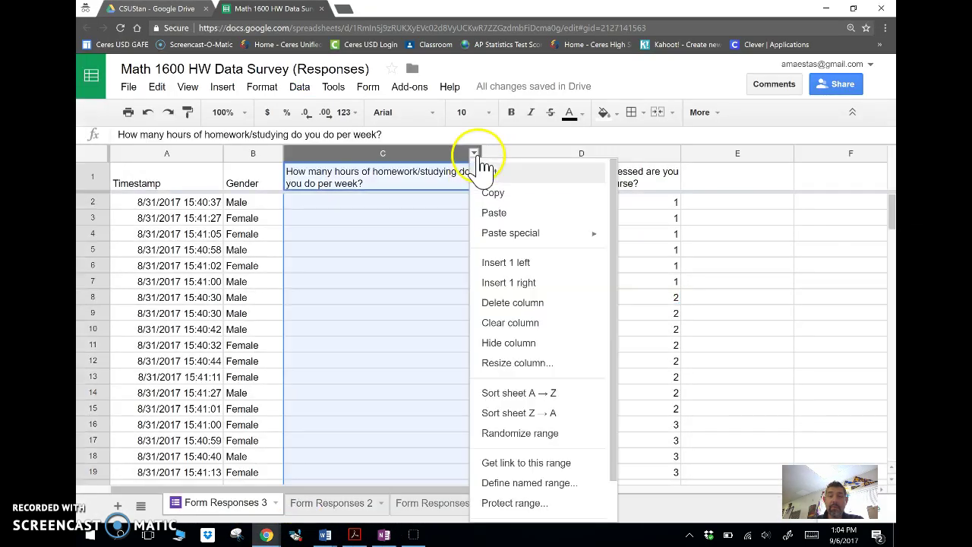
click(518, 395)
Step: Select the smallest hours value in C2, then return to the OneNote page
click(414, 239)
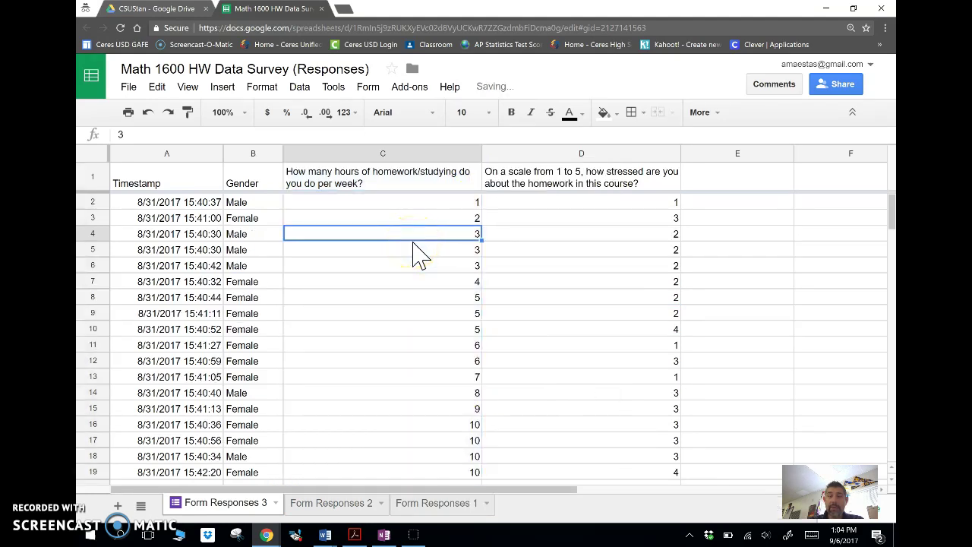
key(Up)
key(Up)
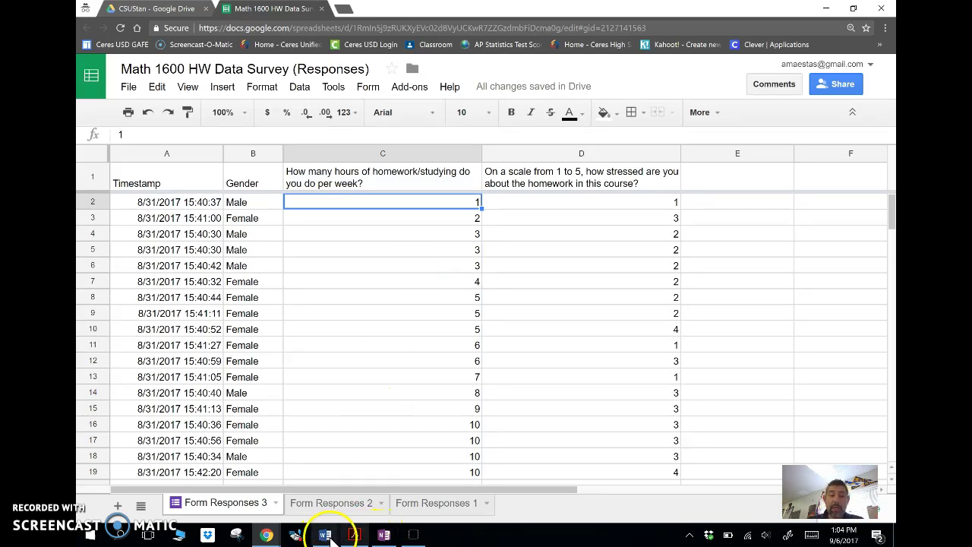
mouse_move(382, 532)
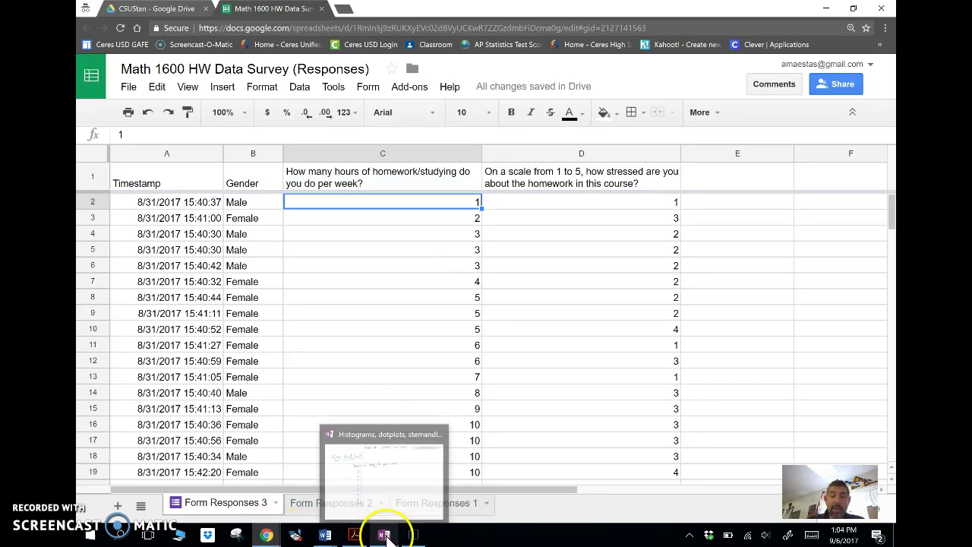
click(399, 490)
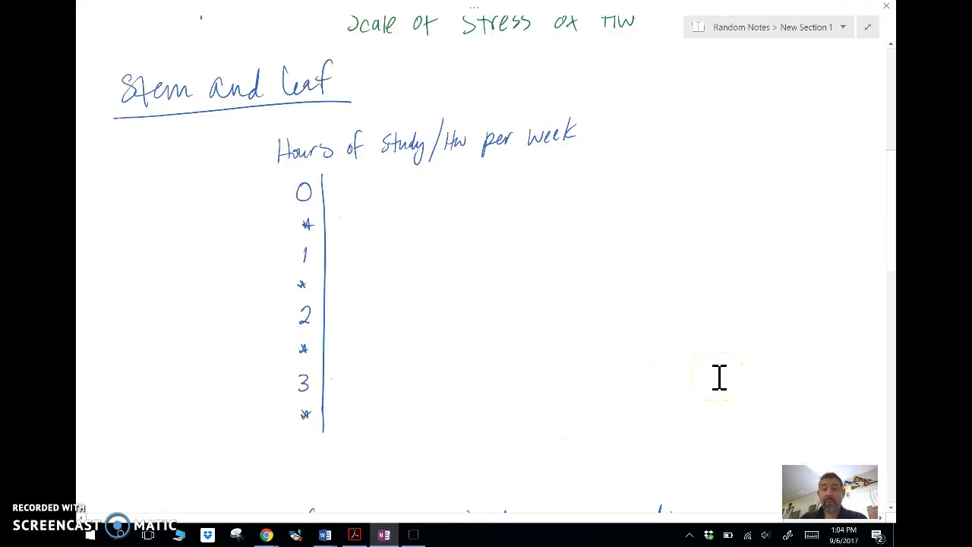
Step: Write 'Key 2|3 = 23 hours' beside the stem column and sketch a sample leaf
mouse_move(656, 210)
mouse_down()
mouse_move(660, 234)
mouse_move(684, 229)
mouse_move(682, 252)
mouse_move(702, 217)
mouse_move(671, 243)
mouse_move(690, 251)
mouse_move(635, 311)
mouse_move(654, 328)
mouse_up()
mouse_move(666, 289)
mouse_down()
mouse_move(668, 307)
mouse_move(697, 292)
mouse_up()
mouse_move(688, 301)
mouse_down()
mouse_move(721, 287)
mouse_move(718, 303)
mouse_move(769, 303)
mouse_up()
drag(772, 297, 798, 302)
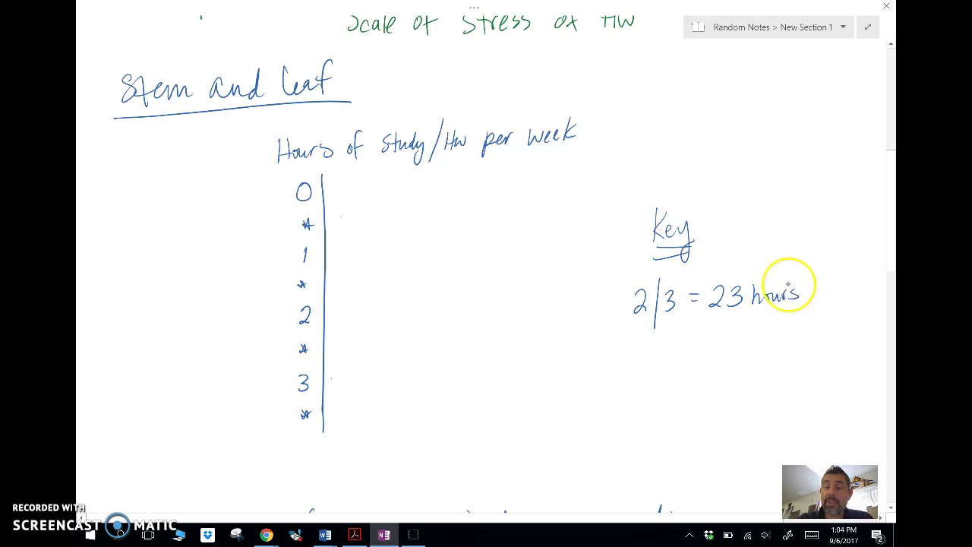
drag(337, 307, 347, 322)
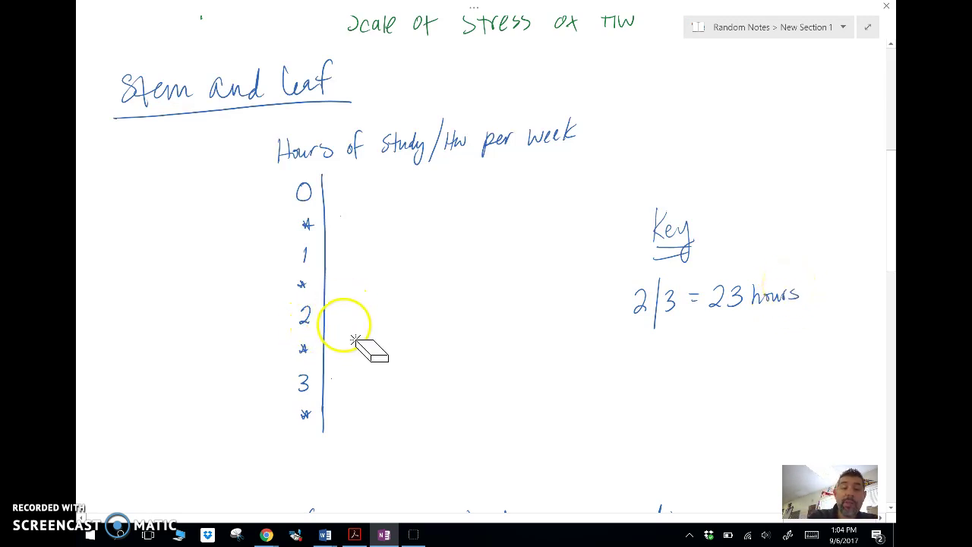
Step: Jot scratch examples showing 2|3 could mean 2300 and 22|3 means 223
drag(630, 102, 674, 82)
mouse_move(640, 145)
mouse_down()
mouse_move(657, 162)
mouse_move(695, 132)
mouse_up()
drag(688, 141, 697, 138)
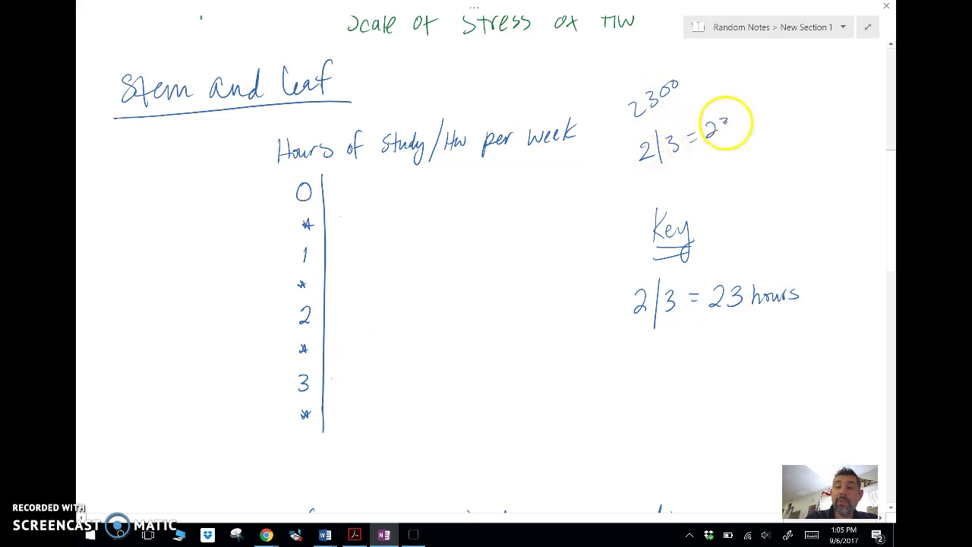
mouse_move(726, 123)
mouse_down()
mouse_move(747, 112)
mouse_move(677, 125)
mouse_move(657, 146)
mouse_up()
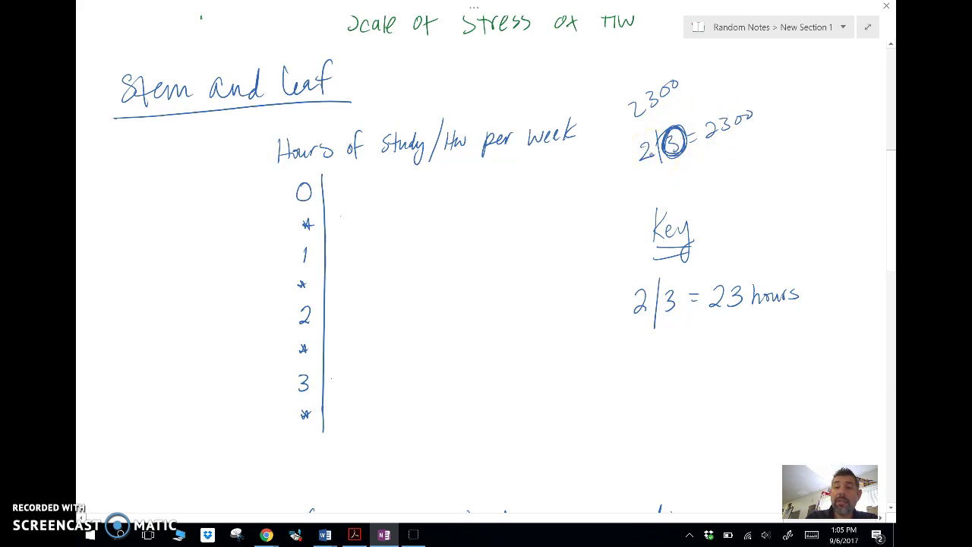
mouse_move(659, 146)
mouse_down()
mouse_move(634, 139)
mouse_move(645, 149)
mouse_up()
mouse_move(642, 184)
mouse_down()
mouse_move(675, 171)
mouse_move(650, 213)
mouse_up()
mouse_move(705, 162)
mouse_down()
mouse_move(714, 170)
mouse_move(722, 158)
mouse_move(762, 156)
mouse_up()
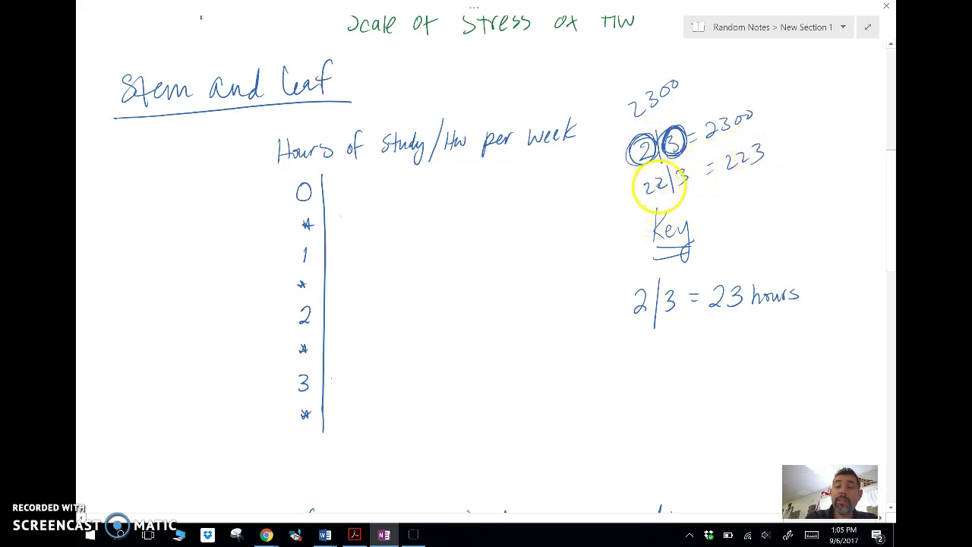
mouse_move(662, 191)
mouse_down()
mouse_move(690, 162)
mouse_move(677, 174)
mouse_move(661, 151)
mouse_move(769, 161)
mouse_move(718, 124)
mouse_move(646, 109)
mouse_move(607, 134)
mouse_move(362, 391)
mouse_up()
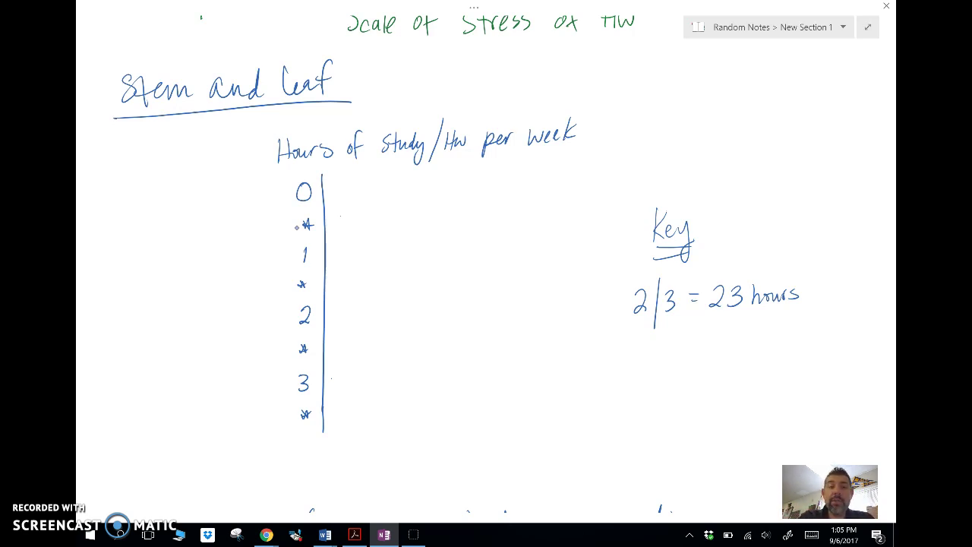
Step: Write range labels 10-14 and 15-19 beside the stems, then erase them
drag(183, 189, 182, 190)
drag(195, 197, 221, 201)
mouse_move(218, 190)
mouse_down()
mouse_move(218, 206)
mouse_move(184, 228)
mouse_move(218, 240)
mouse_move(183, 264)
mouse_up()
drag(195, 254, 214, 262)
drag(222, 248, 226, 263)
drag(183, 285, 231, 300)
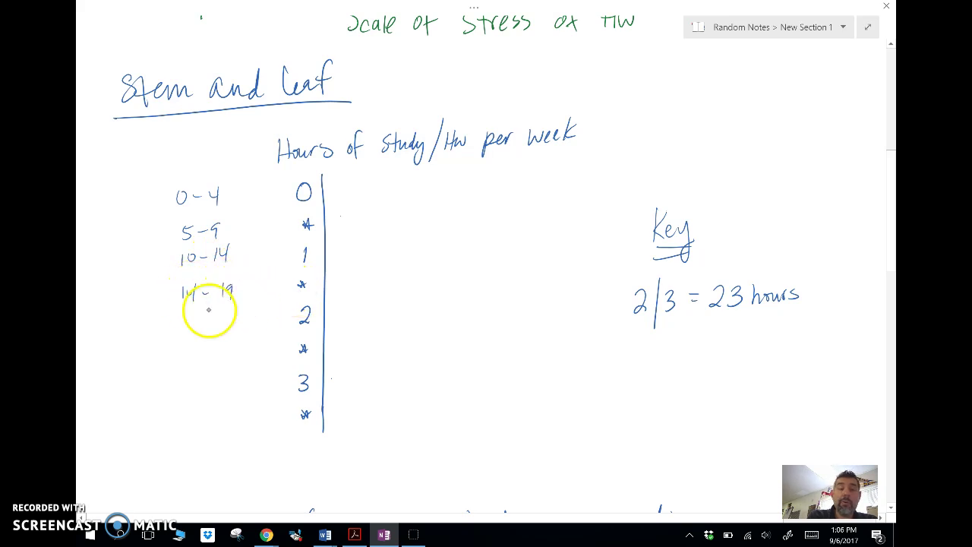
mouse_move(234, 212)
mouse_down()
mouse_move(210, 334)
mouse_move(195, 206)
mouse_move(230, 244)
mouse_move(204, 338)
mouse_up()
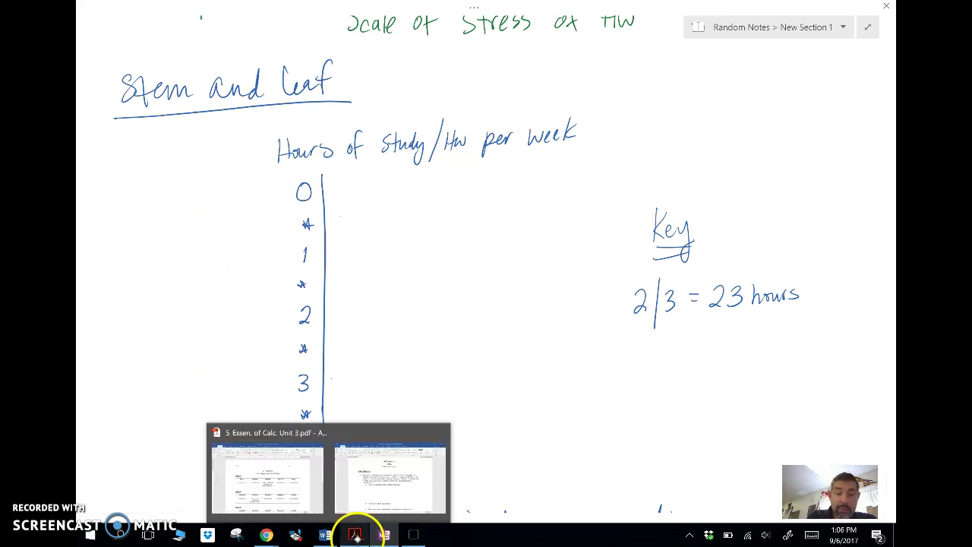
Step: Read down the sorted hours column (1, 2, three 3s, 4, 5s), ending on 1 hour
mouse_move(334, 535)
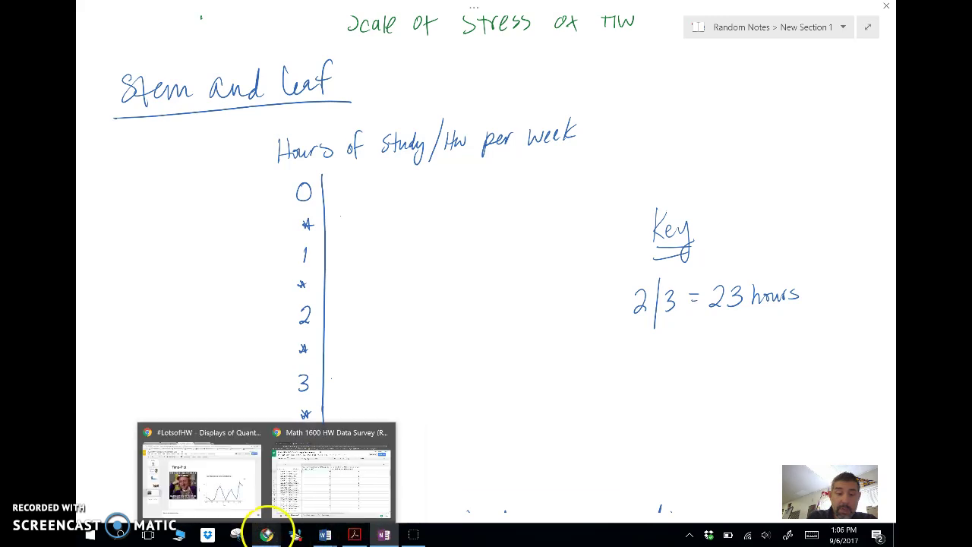
click(304, 499)
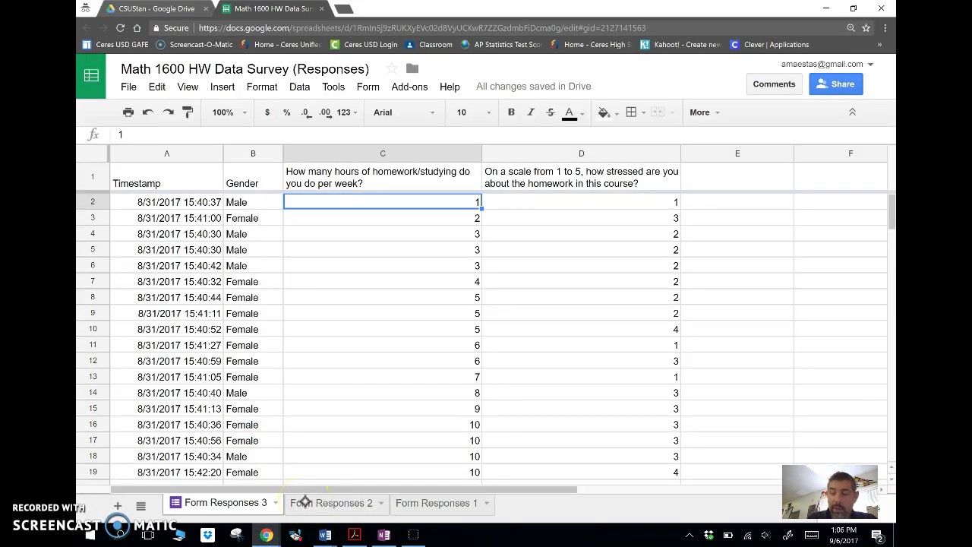
key(Down)
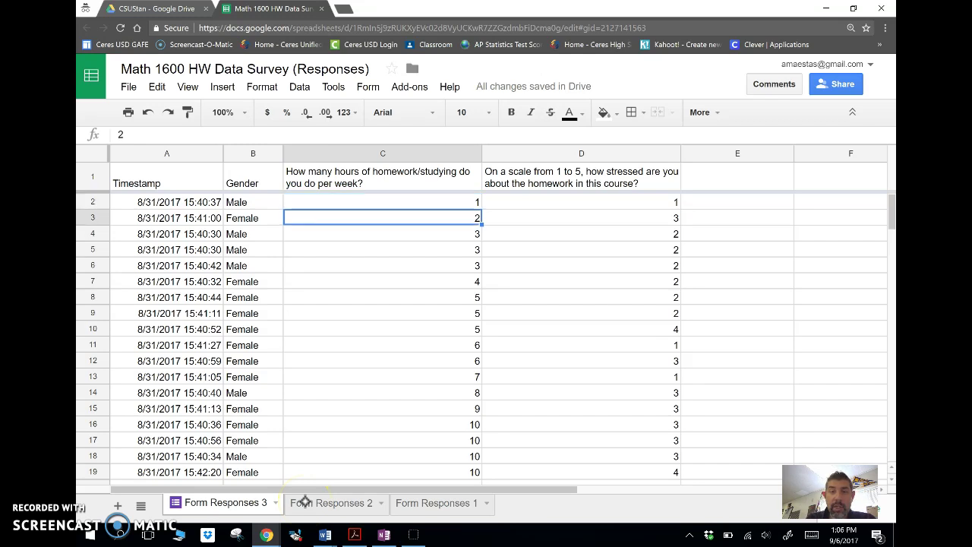
key(Down)
key(Down)
key(Down)
key(Down)
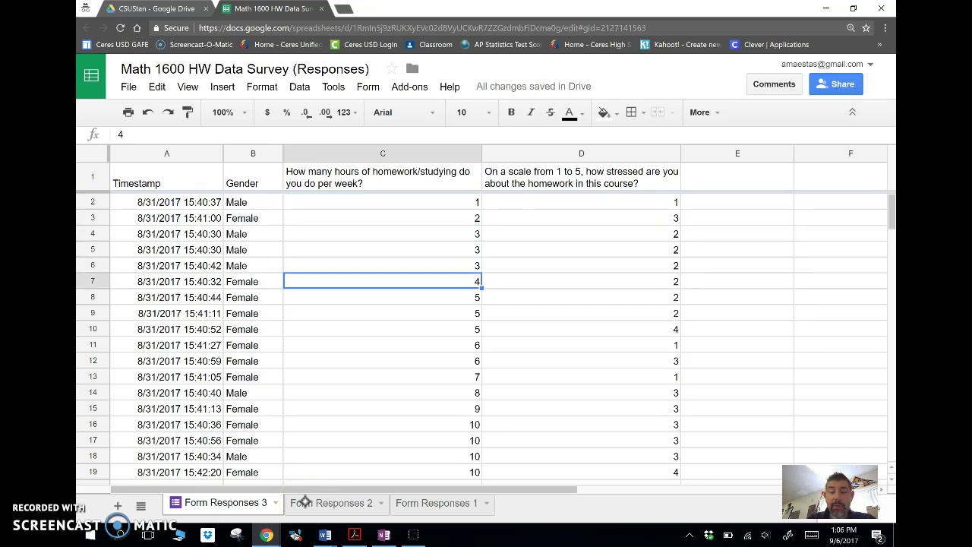
key(Down)
key(Down)
key(Down)
key(Up)
key(Up)
key(Up)
key(Up)
key(Up)
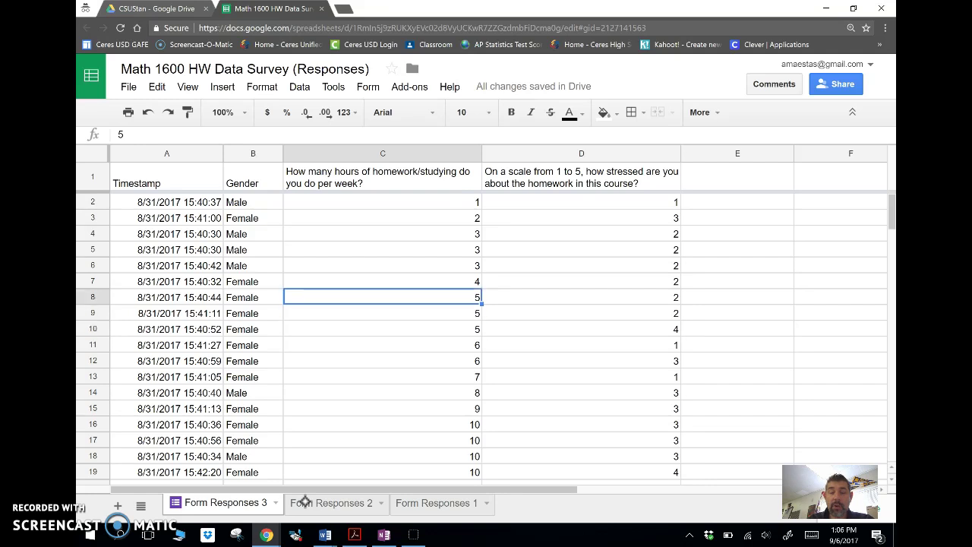
key(Down)
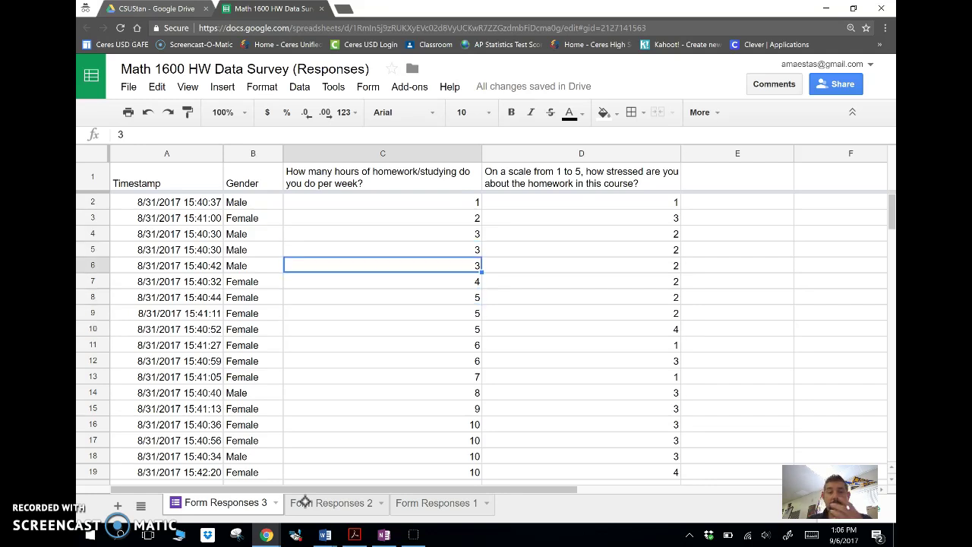
key(Up)
key(Up)
key(Up)
key(Up)
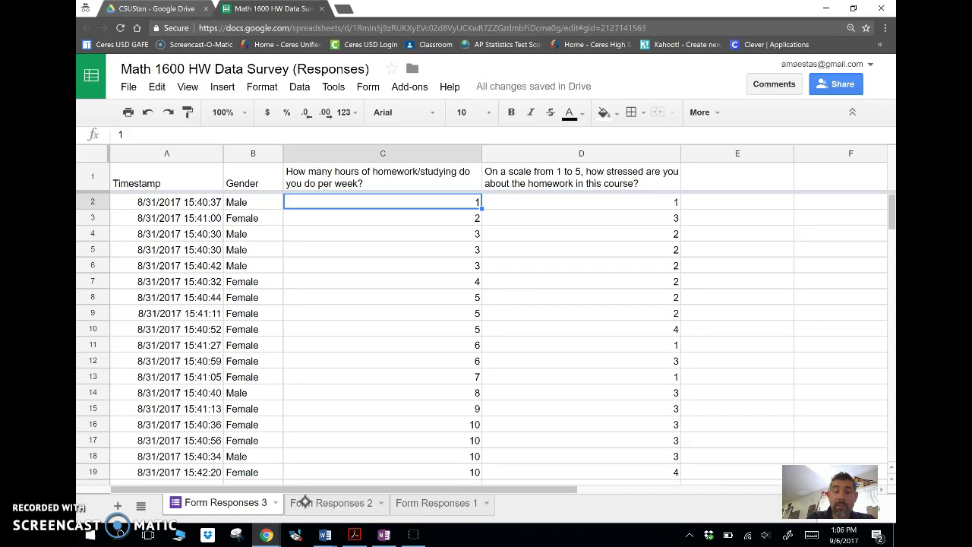
Step: Write leaves 1, 2 and 4 on the 0 stem from the survey data
click(383, 535)
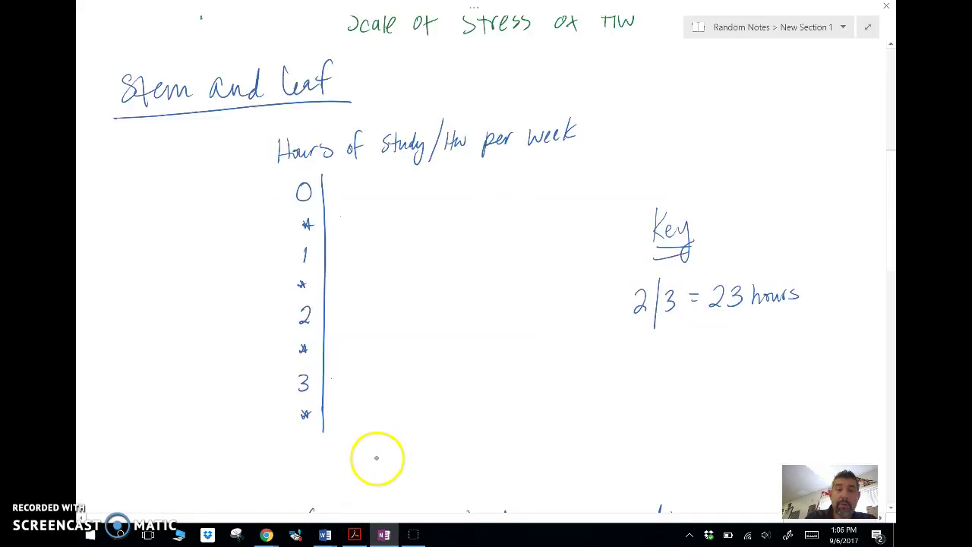
mouse_move(336, 180)
mouse_down()
mouse_move(336, 199)
mouse_move(446, 180)
mouse_move(440, 192)
mouse_up()
mouse_move(265, 527)
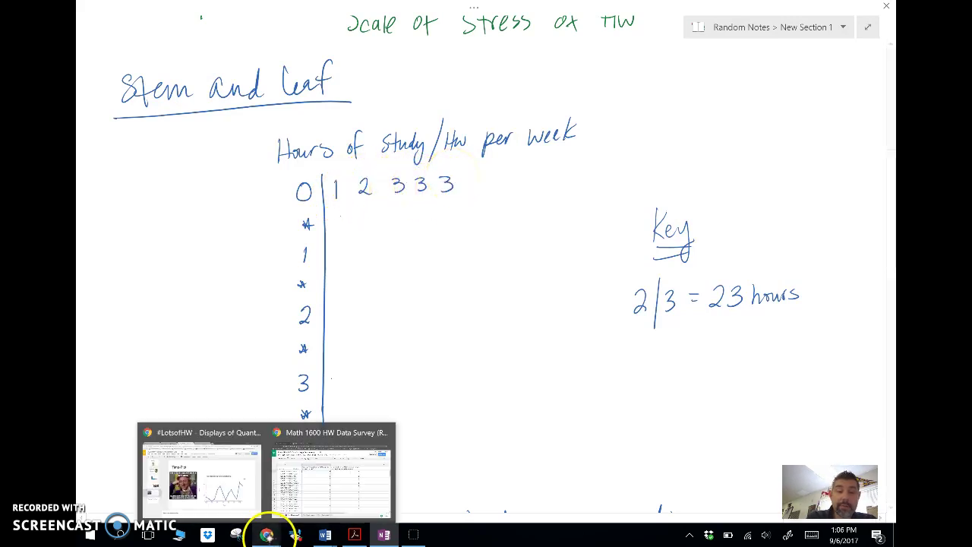
click(294, 490)
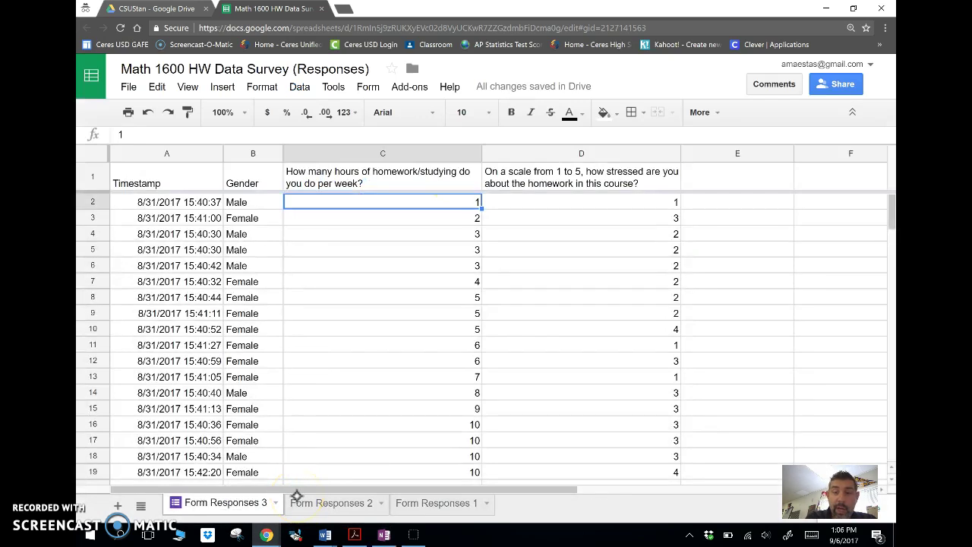
mouse_move(387, 529)
click(386, 494)
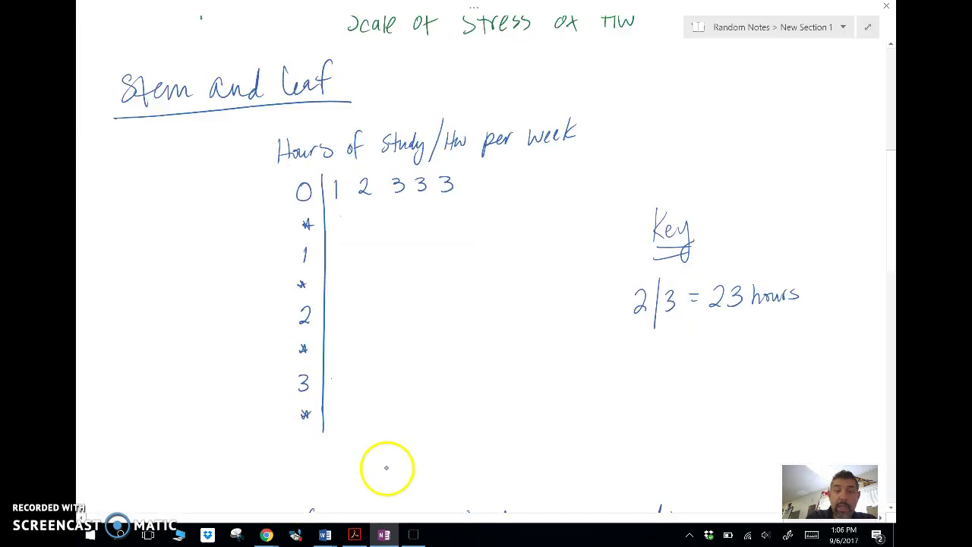
drag(471, 176, 478, 194)
Step: Write leaves 5, 5, 6, 6 on the 0* stem, checking the spreadsheet between entries
mouse_move(335, 214)
mouse_down()
mouse_move(339, 227)
mouse_move(356, 216)
mouse_up()
mouse_move(265, 531)
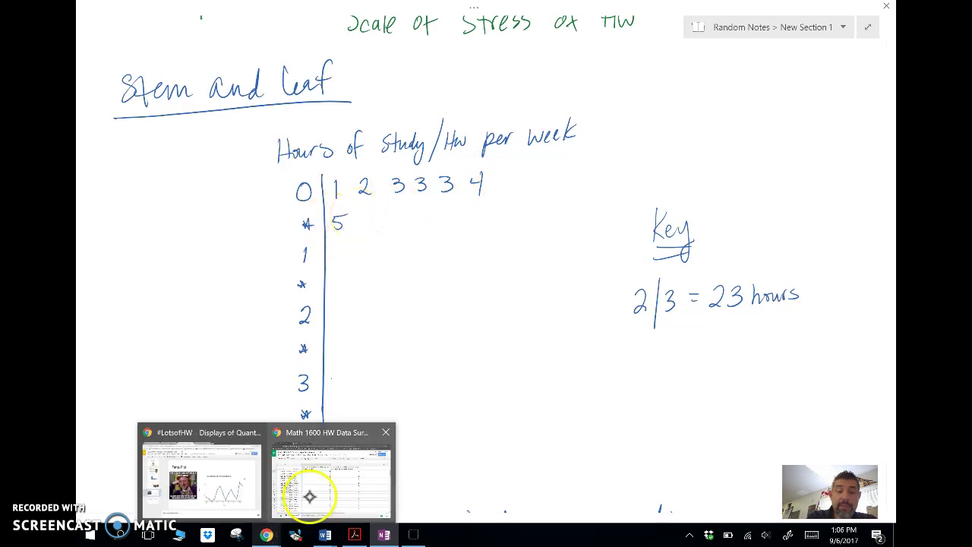
click(311, 490)
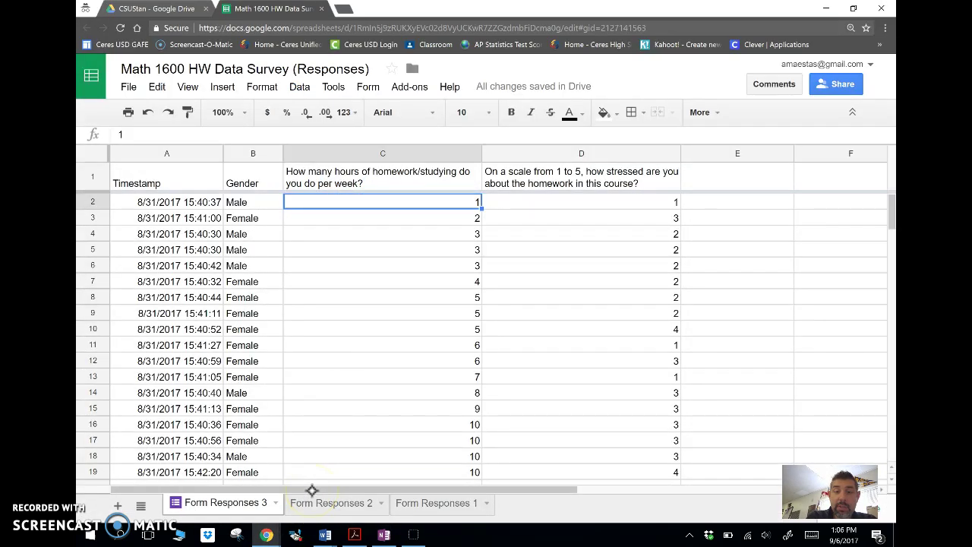
click(384, 534)
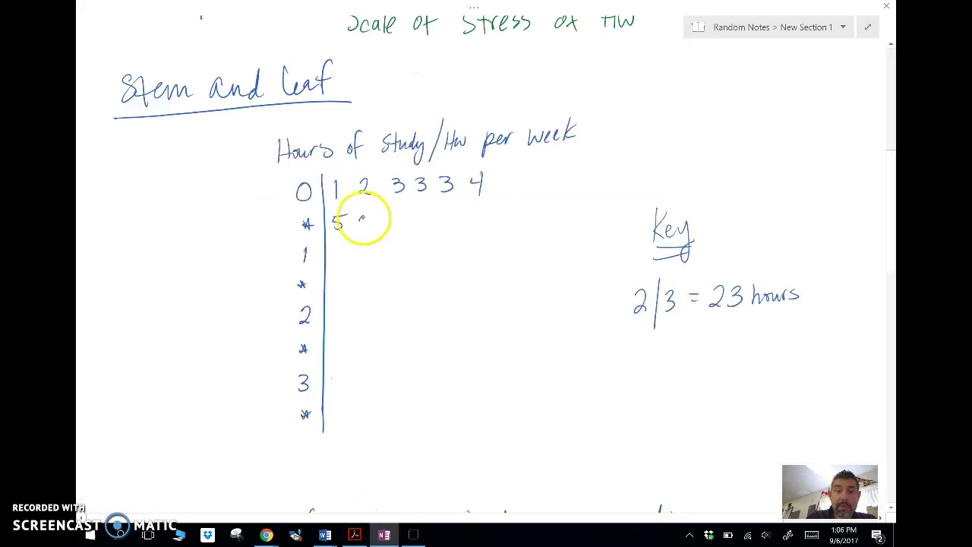
mouse_move(365, 216)
mouse_down()
mouse_move(363, 228)
mouse_move(397, 227)
mouse_move(407, 211)
mouse_up()
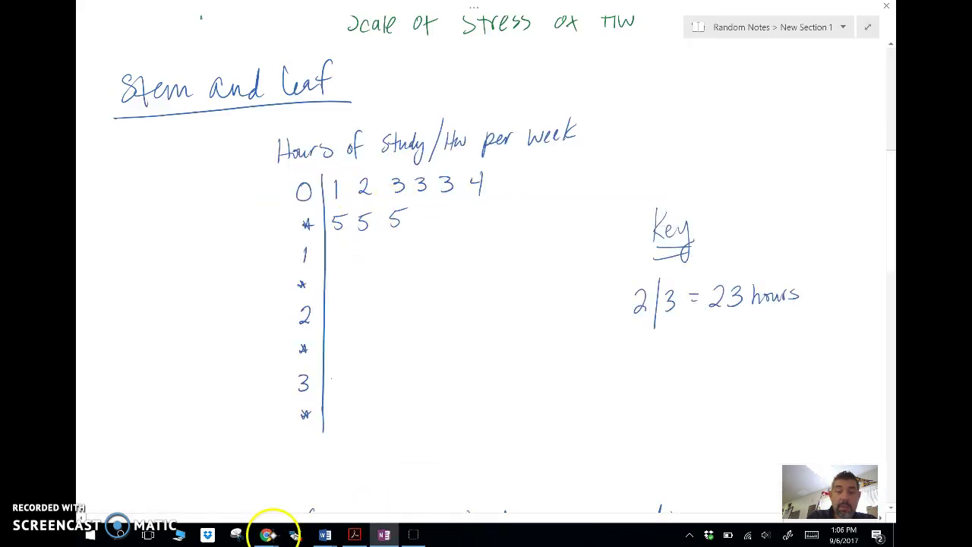
mouse_move(266, 532)
click(311, 502)
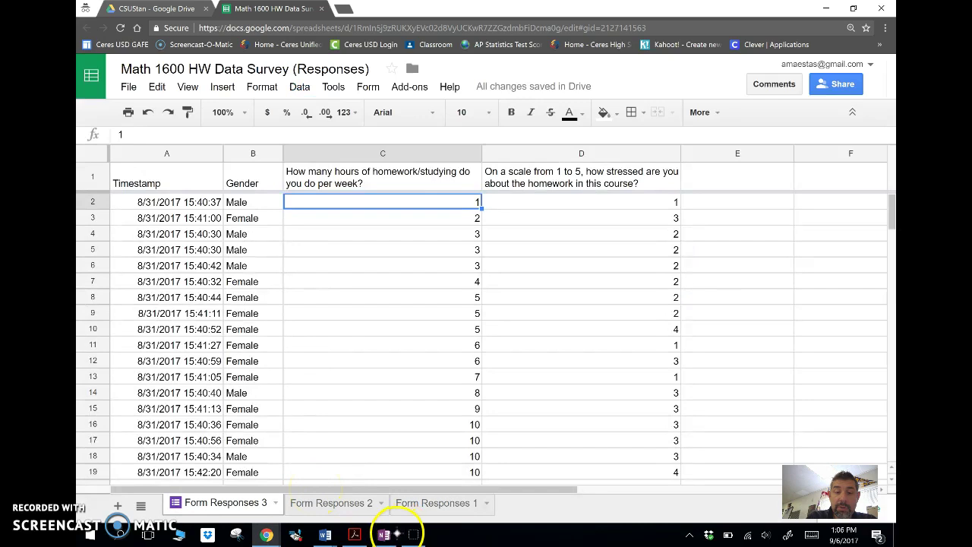
mouse_move(397, 533)
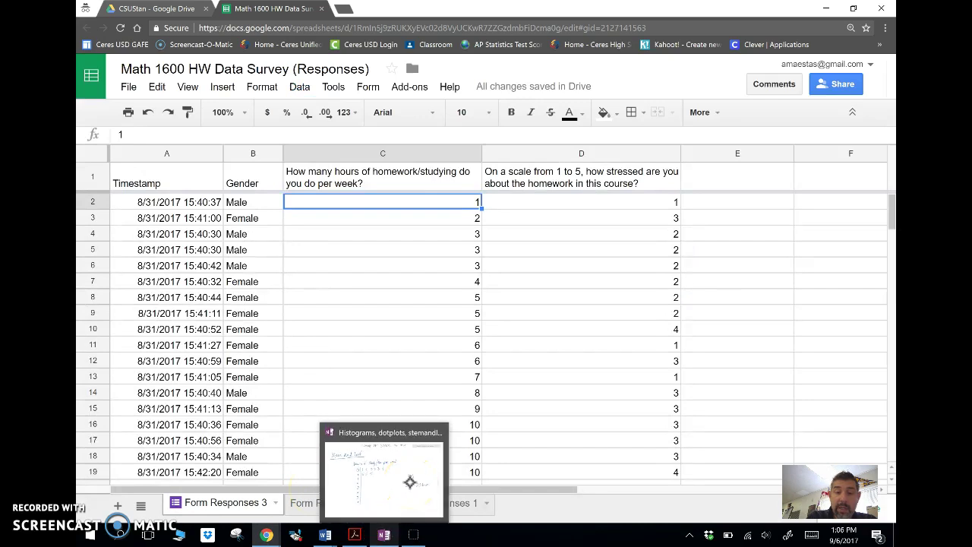
click(381, 489)
mouse_move(425, 206)
mouse_down()
mouse_move(425, 222)
mouse_move(479, 222)
mouse_move(511, 204)
mouse_move(540, 207)
mouse_move(538, 218)
mouse_up()
Step: Check further down the data and write the 1-stem leaves, starting with 0
mouse_move(267, 532)
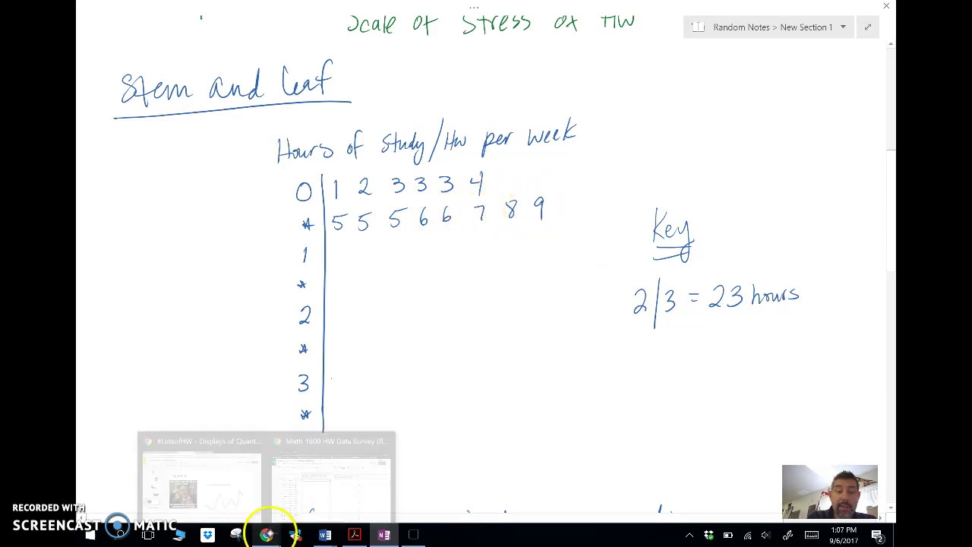
click(304, 494)
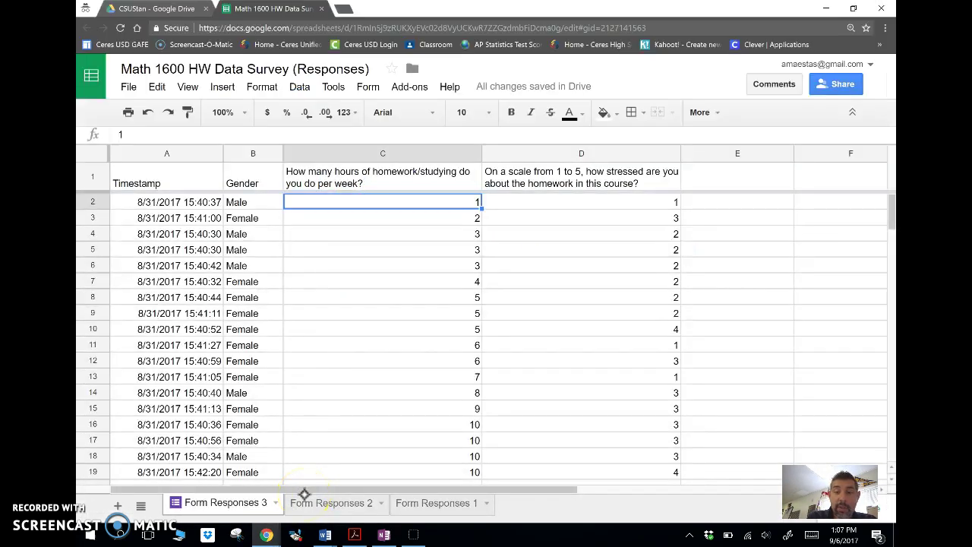
scroll(618, 365, down, 4)
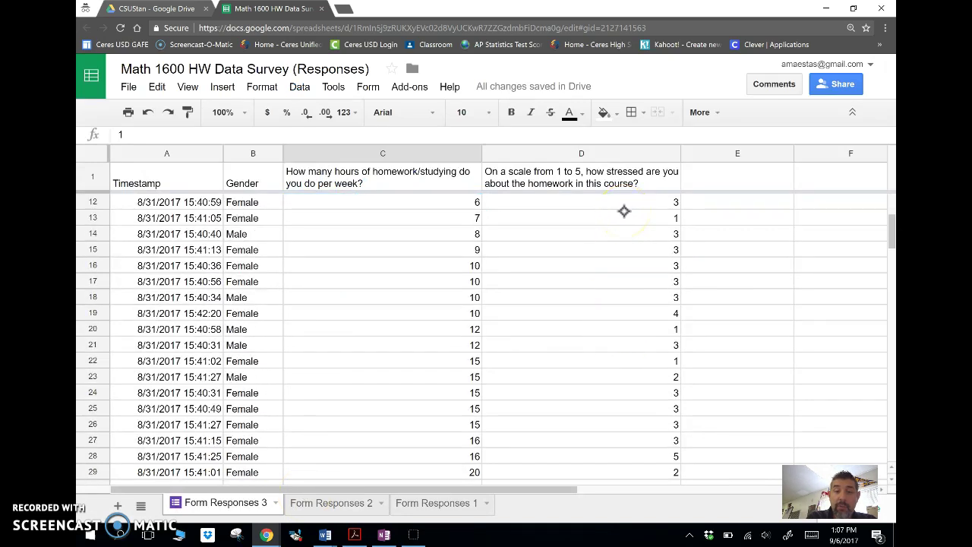
mouse_move(384, 532)
click(378, 505)
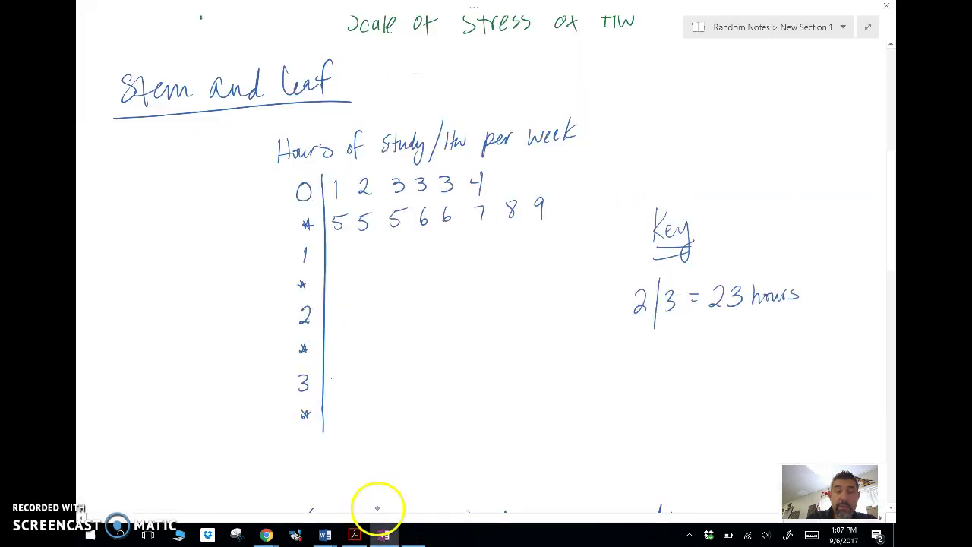
mouse_move(342, 248)
mouse_down()
mouse_move(459, 242)
mouse_move(456, 256)
mouse_move(489, 252)
mouse_up()
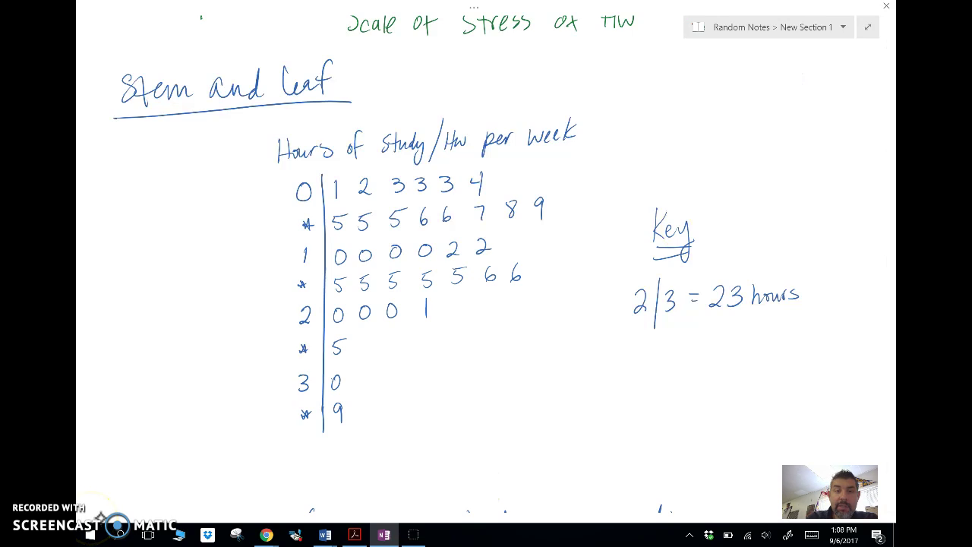
Step: Circle the Key, underline 'hours' in it, and underline the Hours of Study/Hw per week title
scroll(607, 354, down, 2)
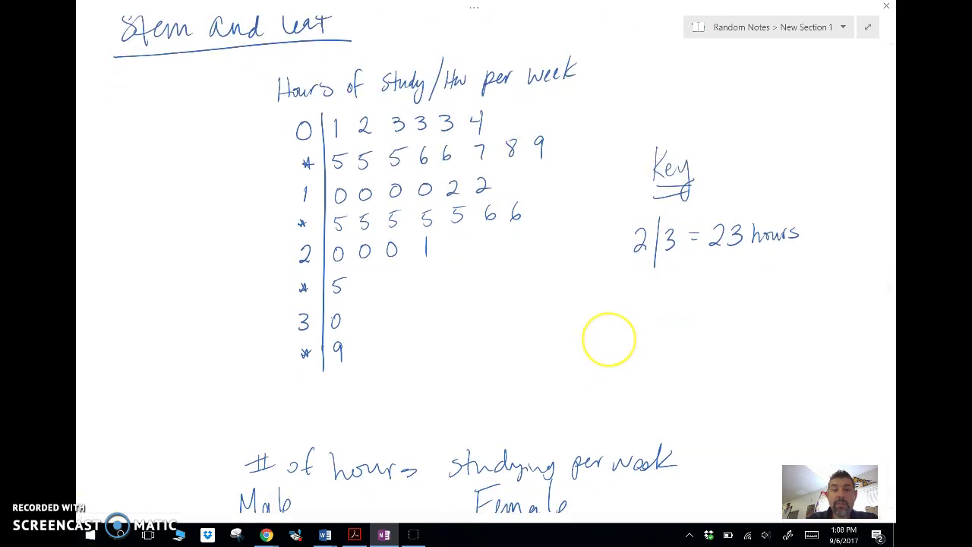
mouse_move(630, 285)
mouse_down()
mouse_move(810, 189)
mouse_move(624, 286)
mouse_up()
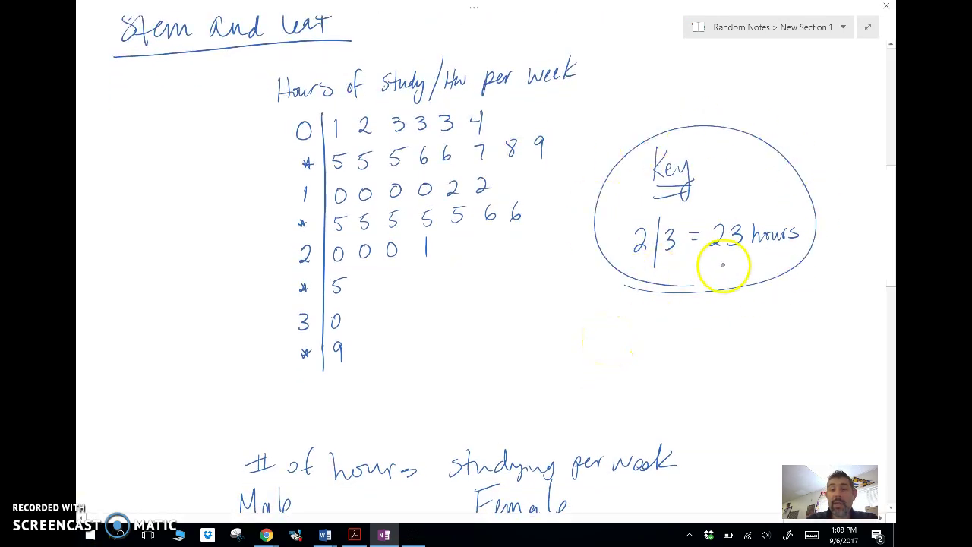
drag(748, 254, 805, 251)
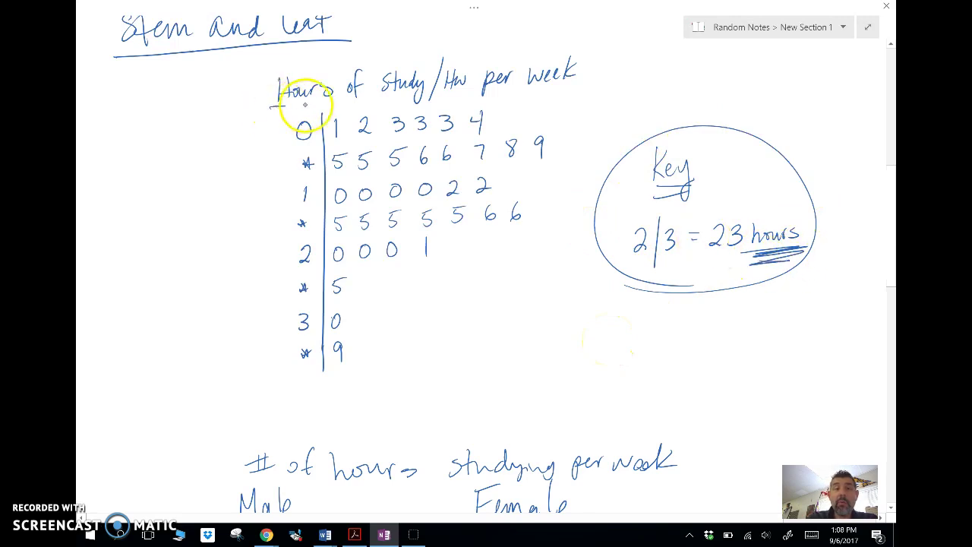
drag(270, 107, 580, 88)
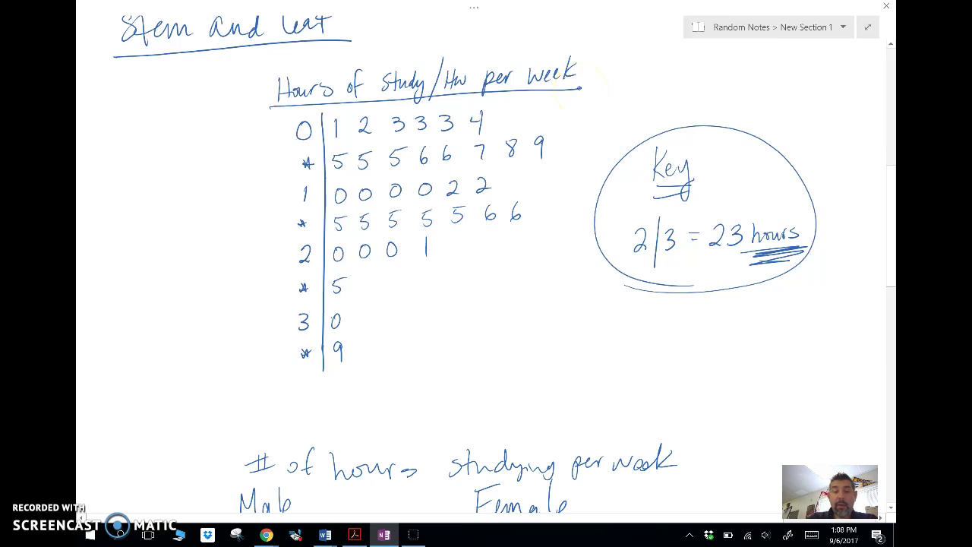
Step: Underline the Male and Female headings and draw a leftward arrow by the male leaves
scroll(672, 336, down, 8)
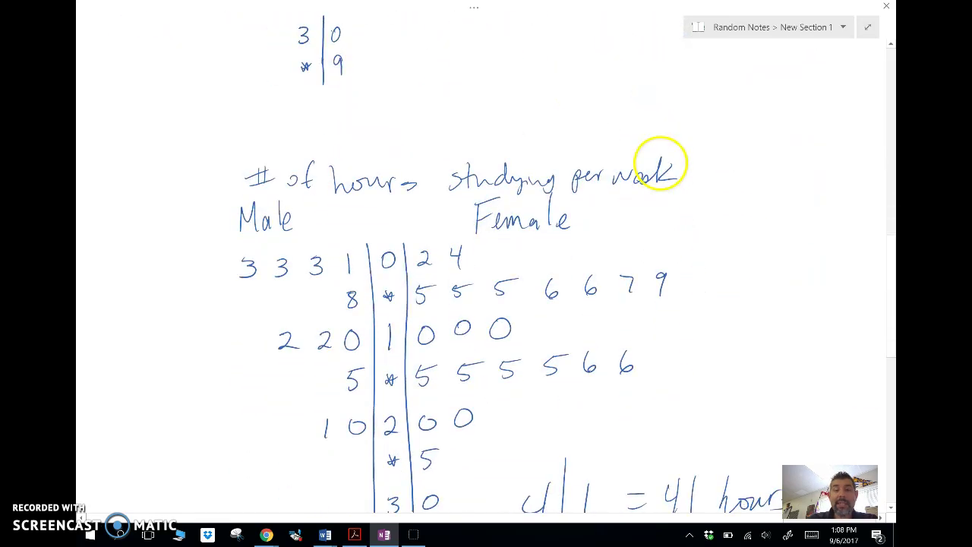
scroll(752, 263, down, 2)
scroll(752, 308, up, 2)
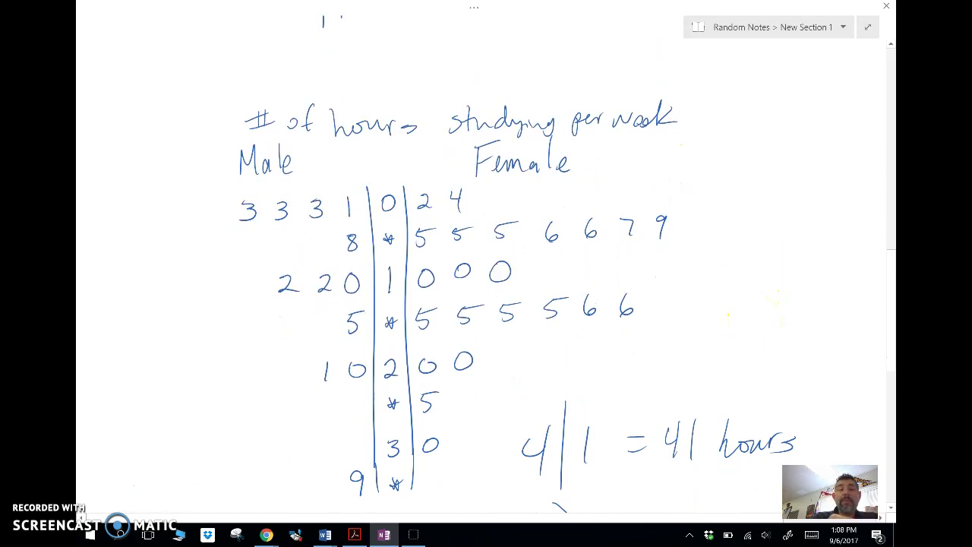
drag(229, 183, 319, 182)
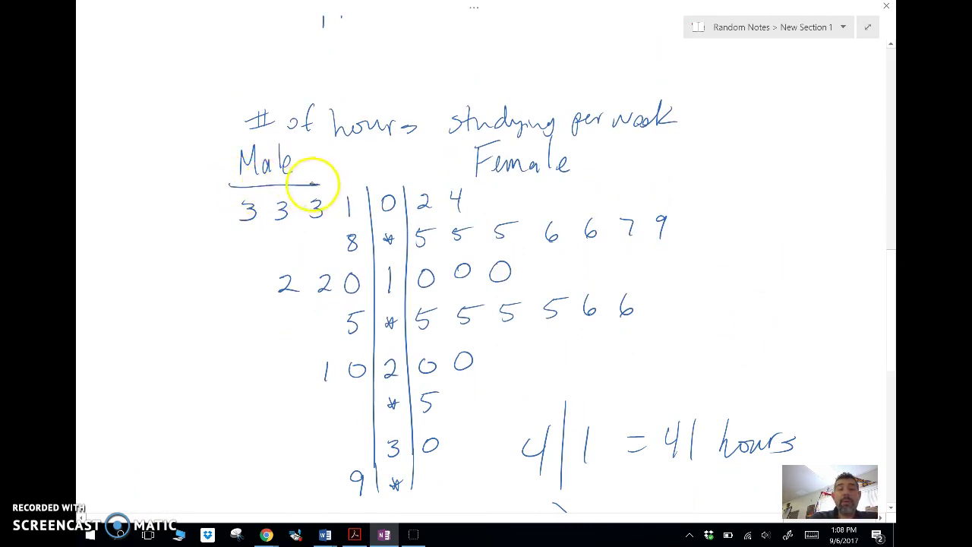
drag(475, 176, 582, 177)
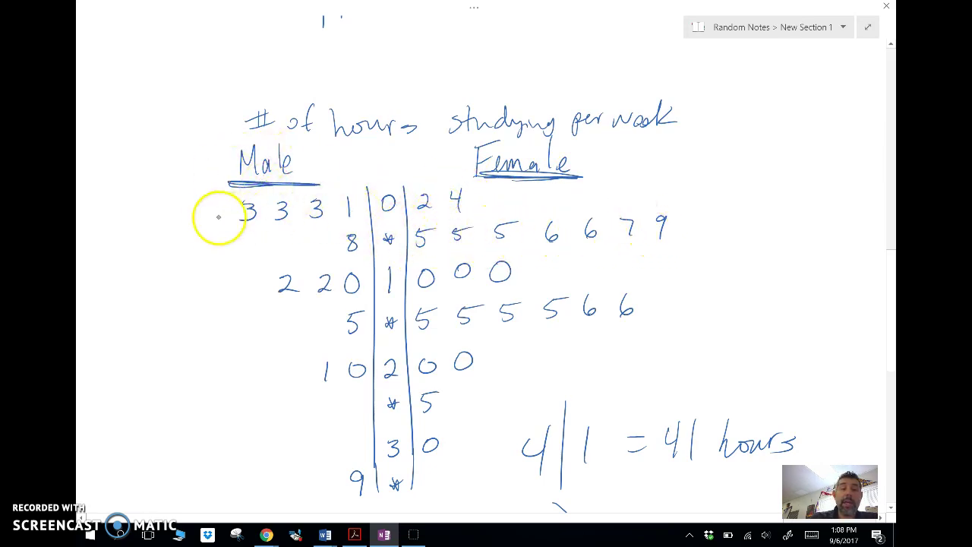
mouse_move(218, 221)
mouse_down()
mouse_move(161, 223)
mouse_move(182, 236)
mouse_up()
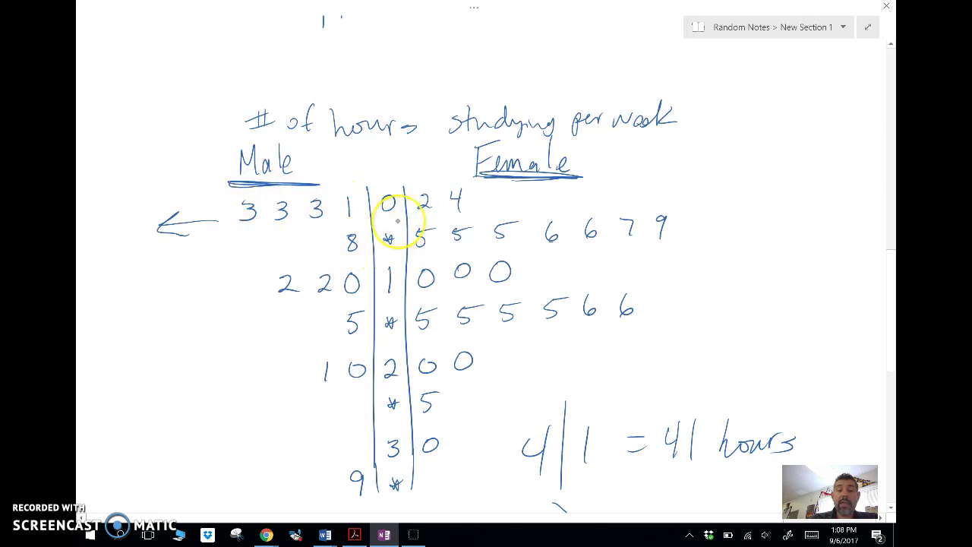
Step: After checking the survey sheet, circle '41 hours' and double-underline the 4|1 key
mouse_move(268, 532)
click(313, 486)
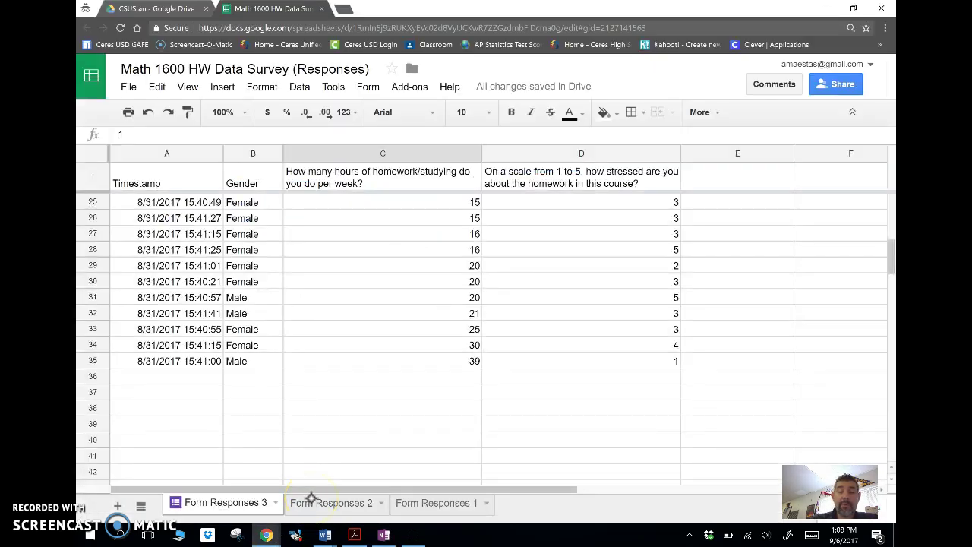
click(383, 535)
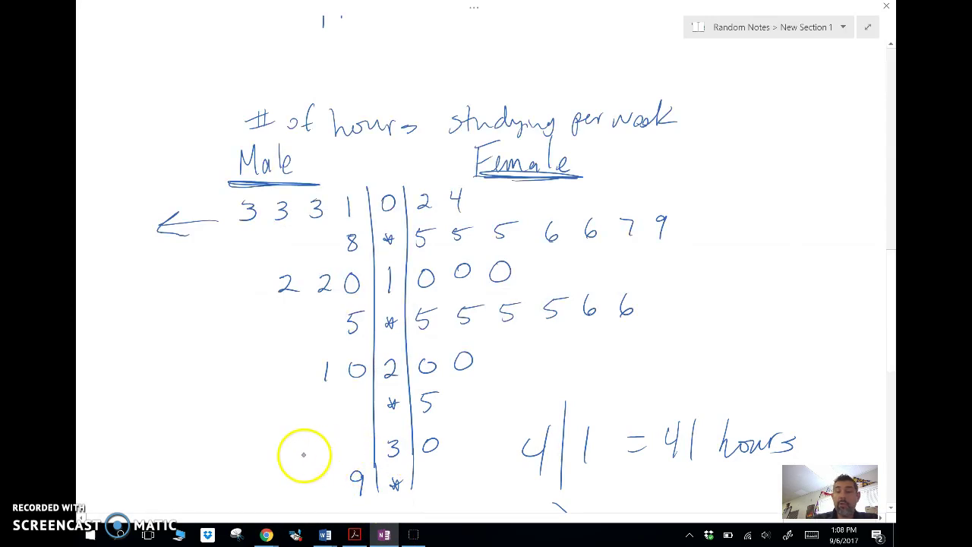
mouse_move(733, 455)
mouse_down()
mouse_move(750, 398)
mouse_move(646, 421)
mouse_move(727, 464)
mouse_up()
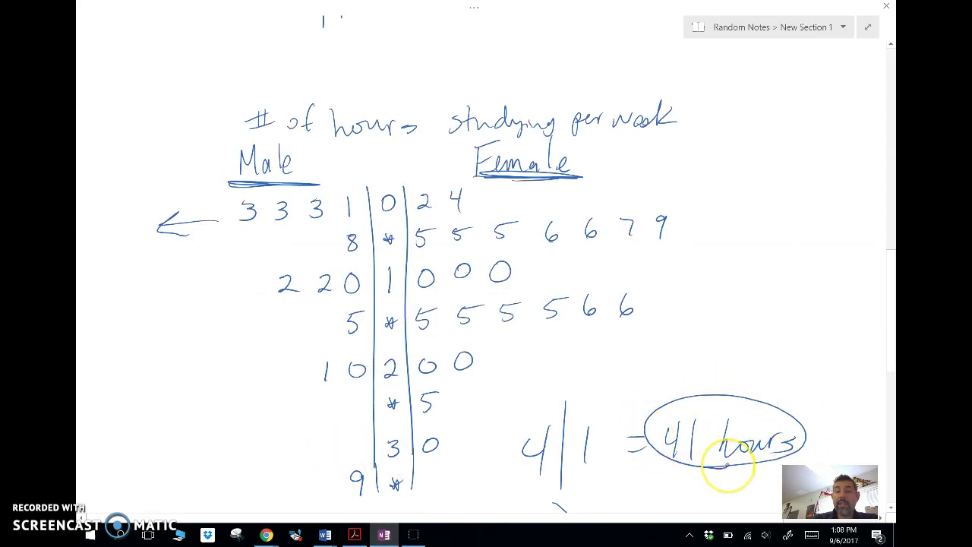
drag(536, 480, 607, 480)
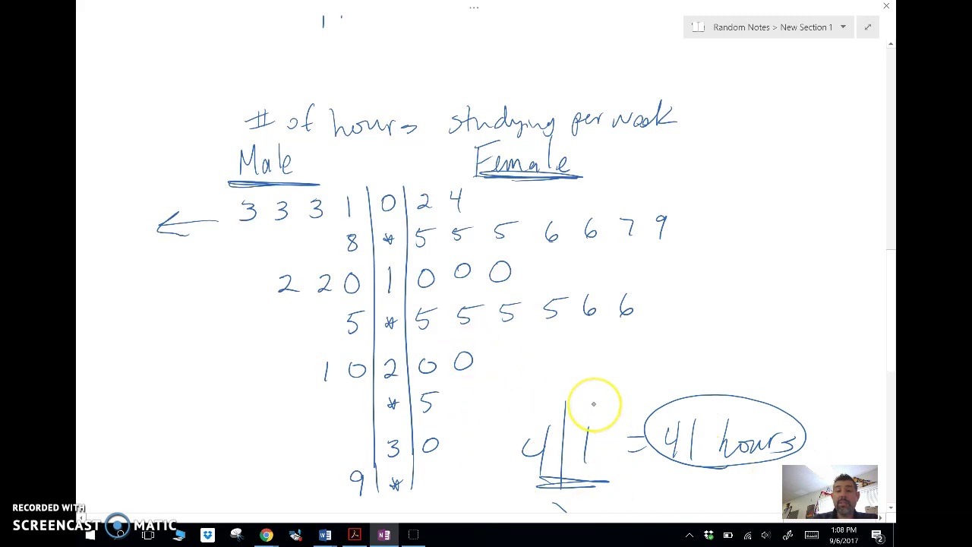
Step: Circle the Female and Male headings and draw an arrow pointing at each
drag(590, 148, 586, 162)
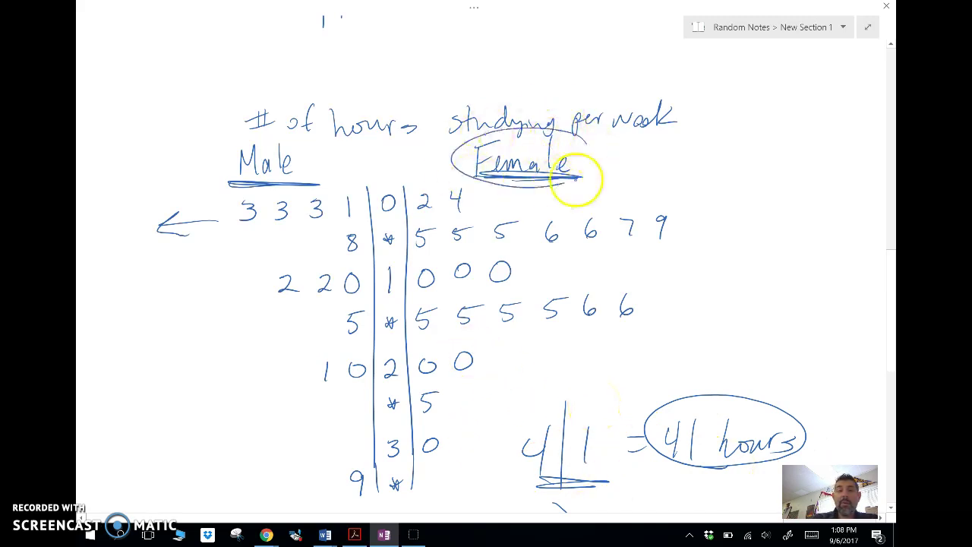
drag(326, 143, 326, 169)
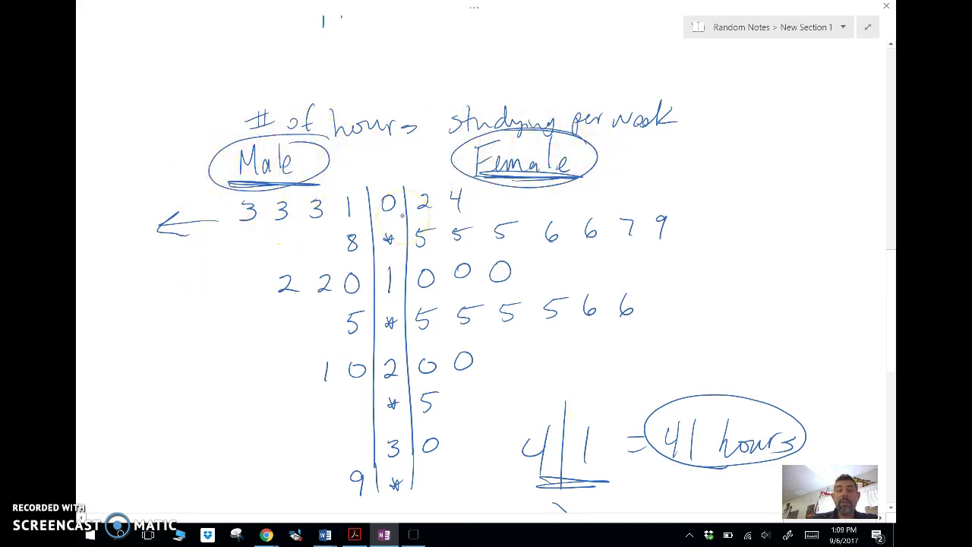
drag(362, 156, 331, 158)
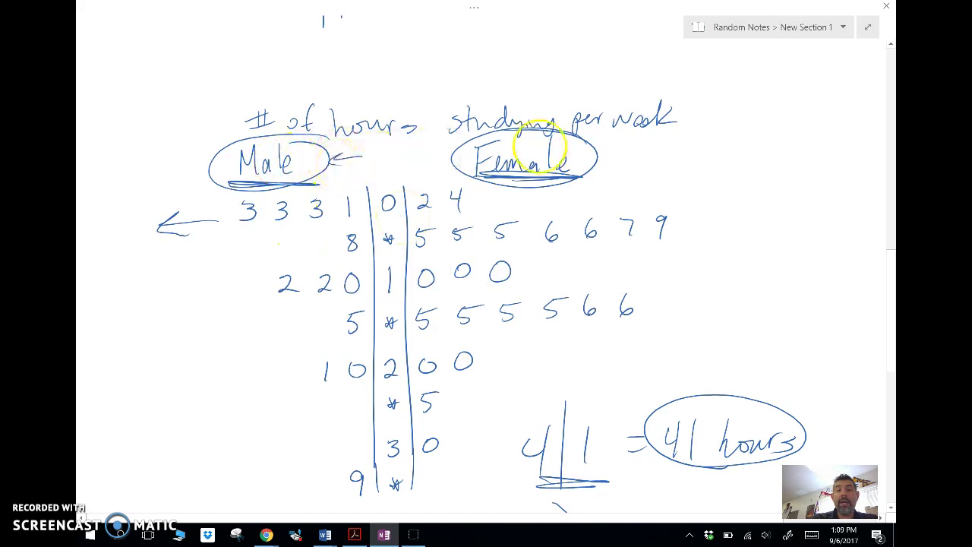
drag(635, 141, 601, 150)
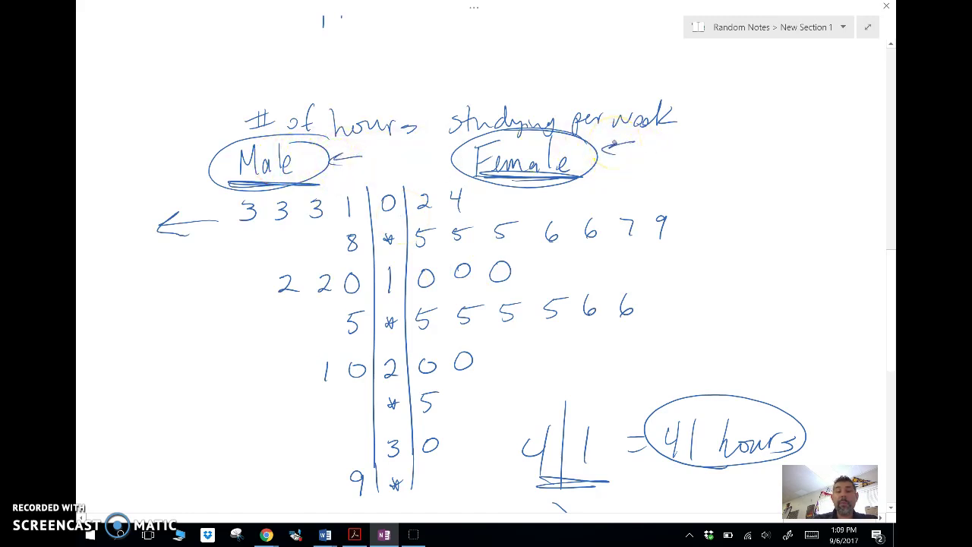
drag(510, 407, 506, 200)
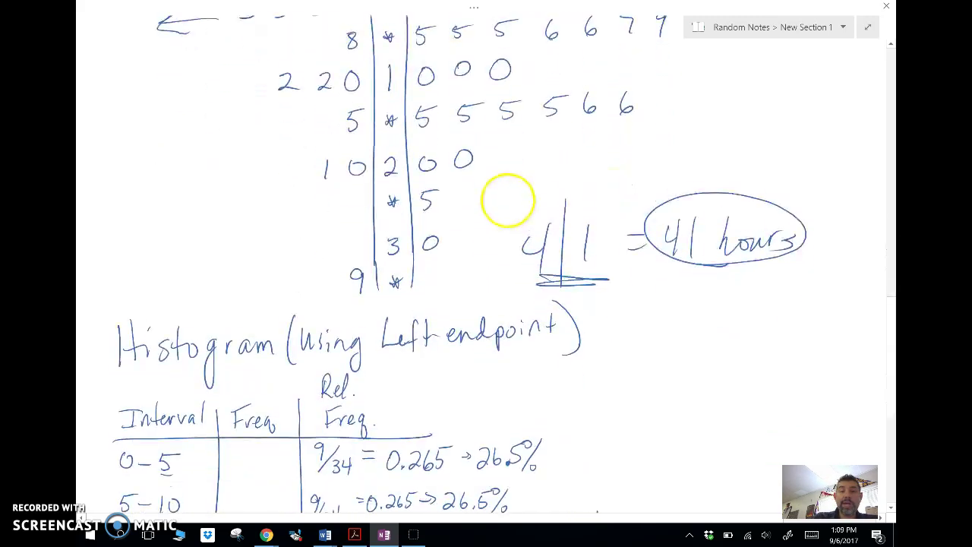
drag(516, 392, 695, 299)
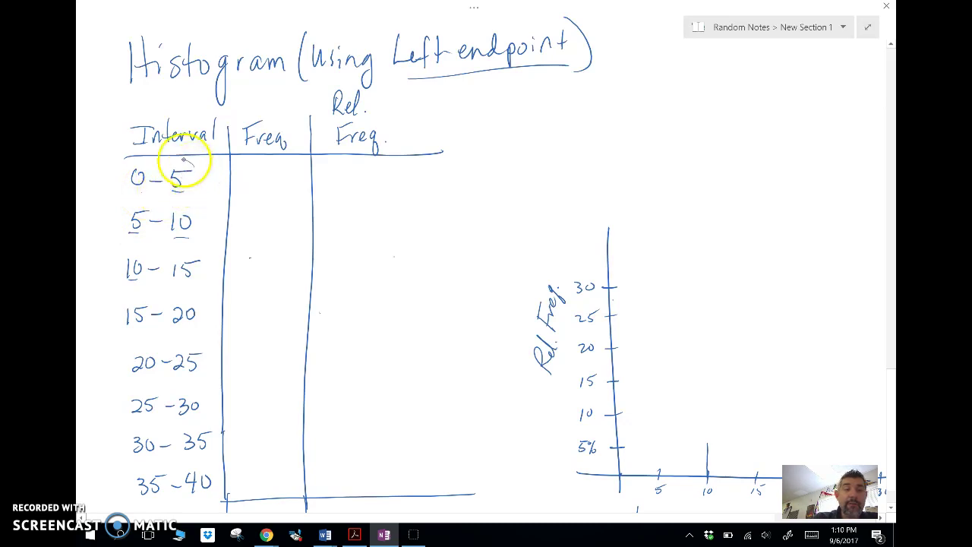
mouse_move(142, 190)
mouse_down()
mouse_move(129, 176)
mouse_move(140, 190)
mouse_up()
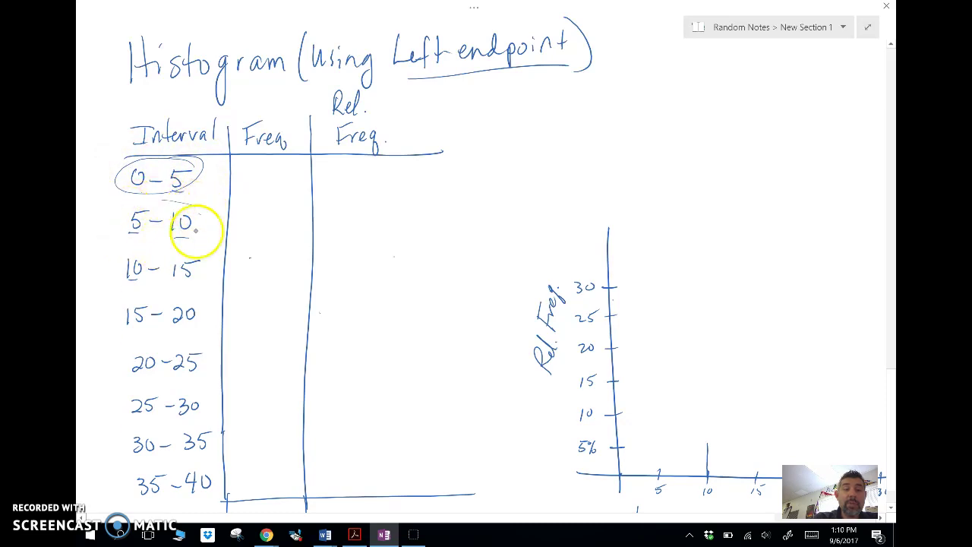
drag(217, 196, 208, 166)
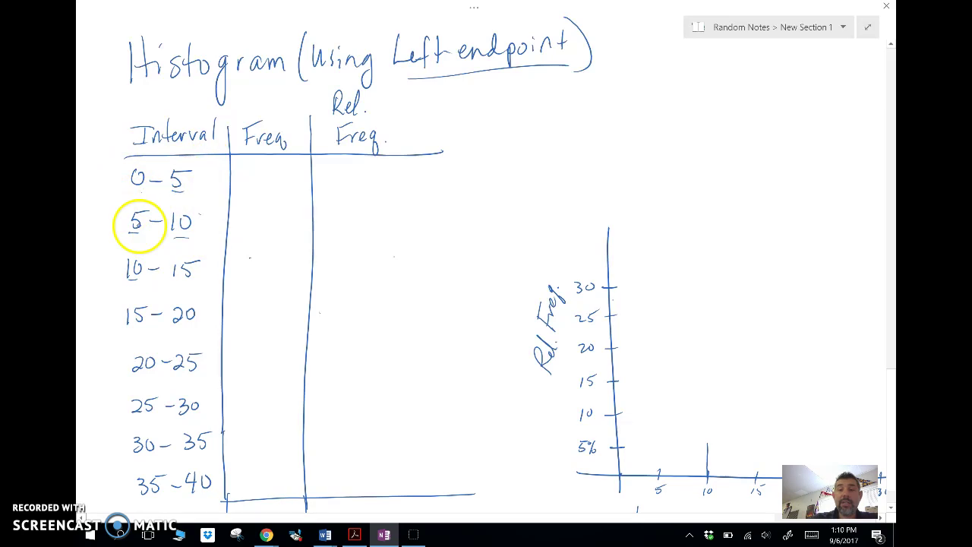
scroll(764, 256, down, 3)
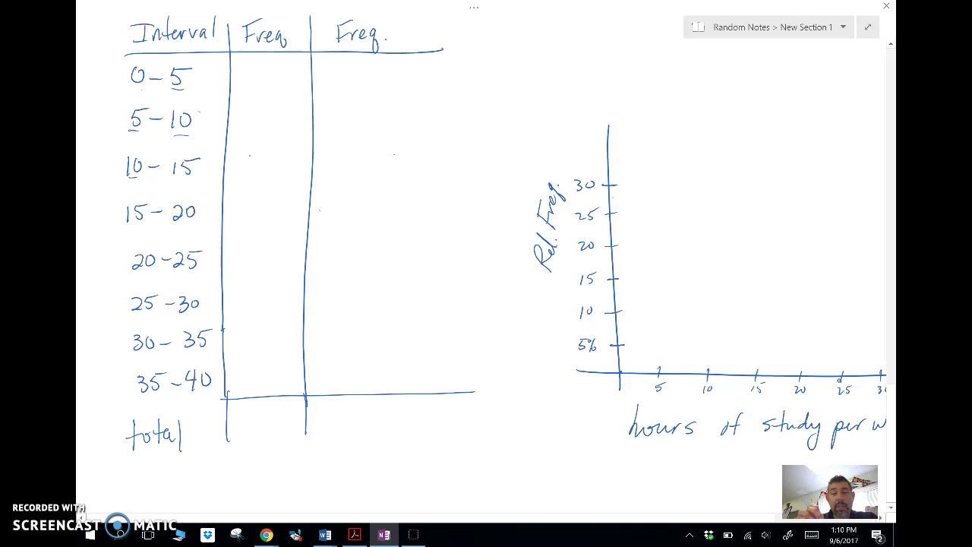
scroll(733, 292, up, 2)
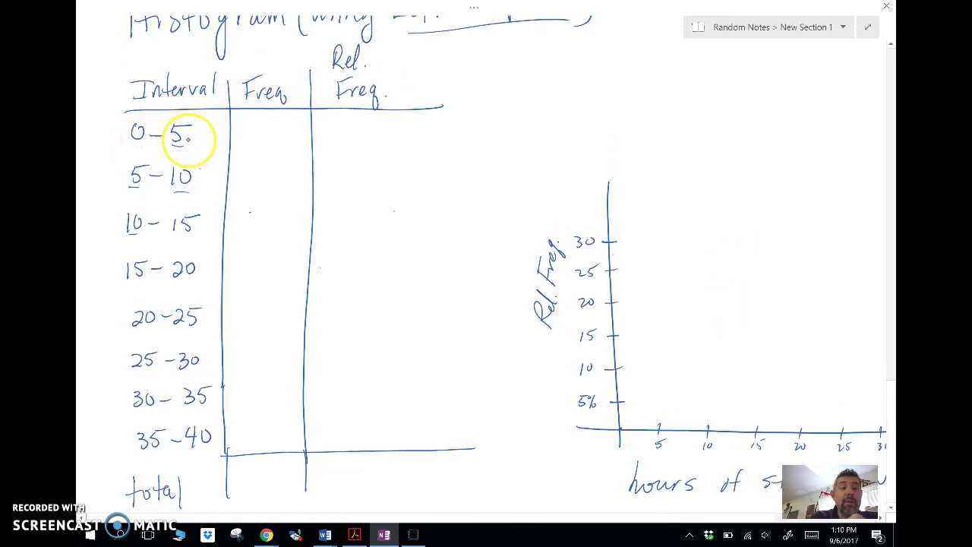
Step: In the survey sheet, scroll to the top and step down the hours column to the first 5
mouse_move(269, 530)
click(314, 492)
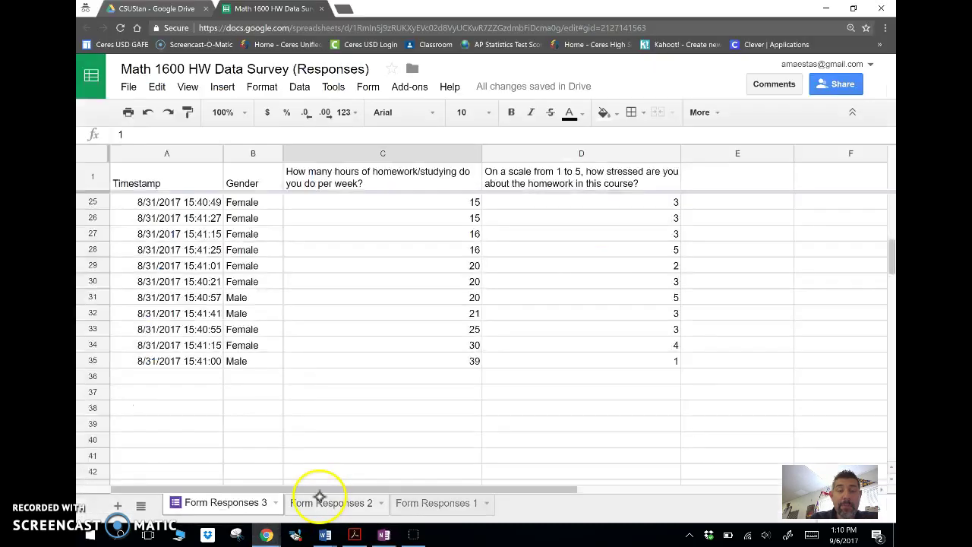
scroll(562, 430, up, 3)
scroll(562, 430, up, 4)
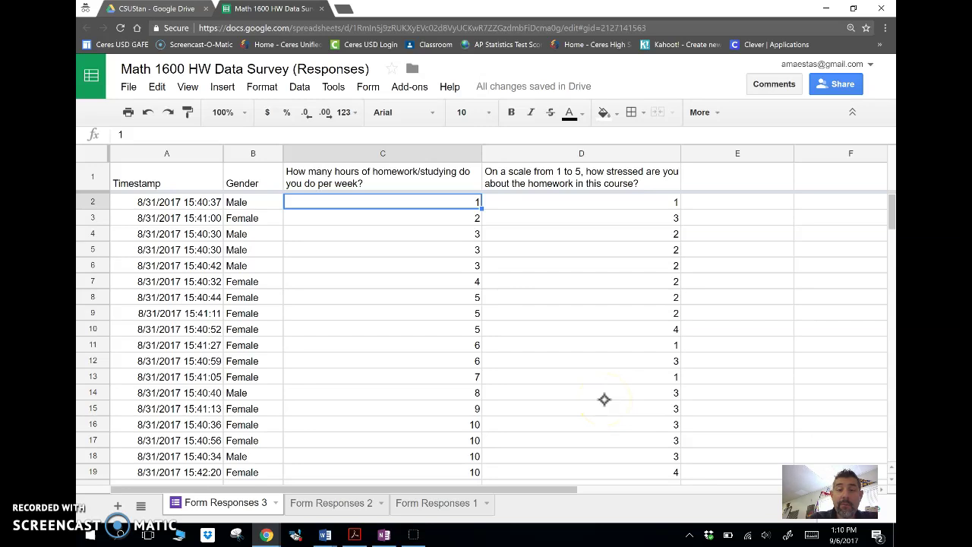
key(Down)
key(Down)
key(Down)
key(Down)
key(Down)
key(Down)
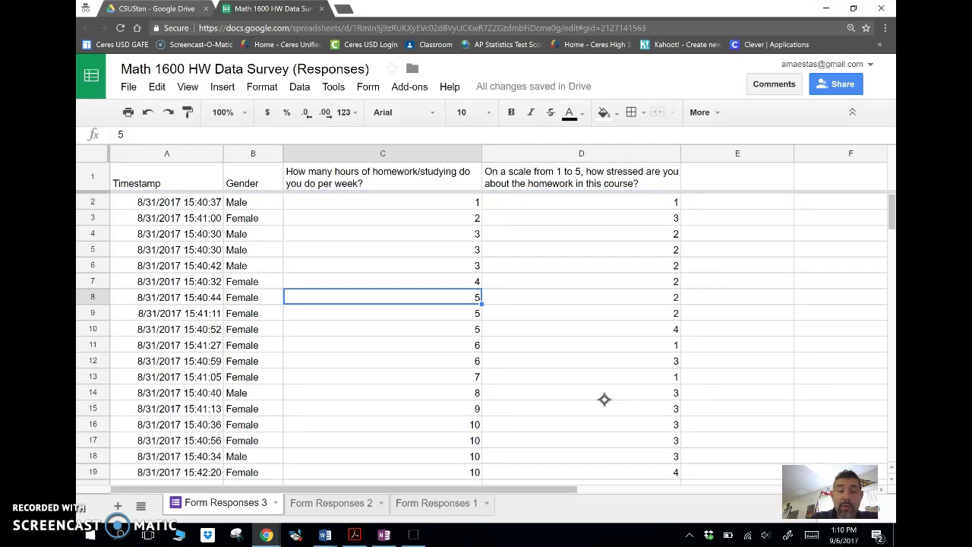
Step: Write frequency 9 for the 0–5 interval in the histogram table
mouse_move(383, 531)
click(387, 488)
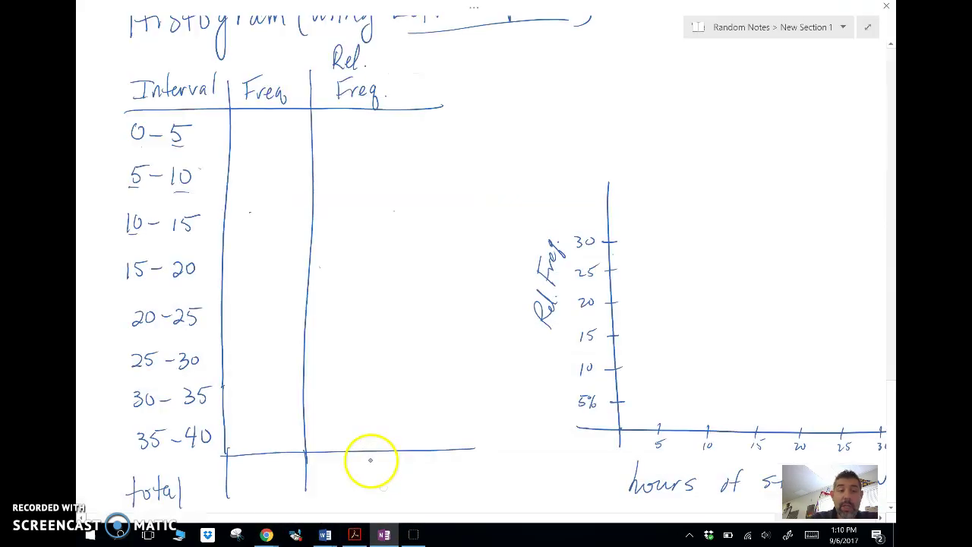
drag(267, 124, 267, 138)
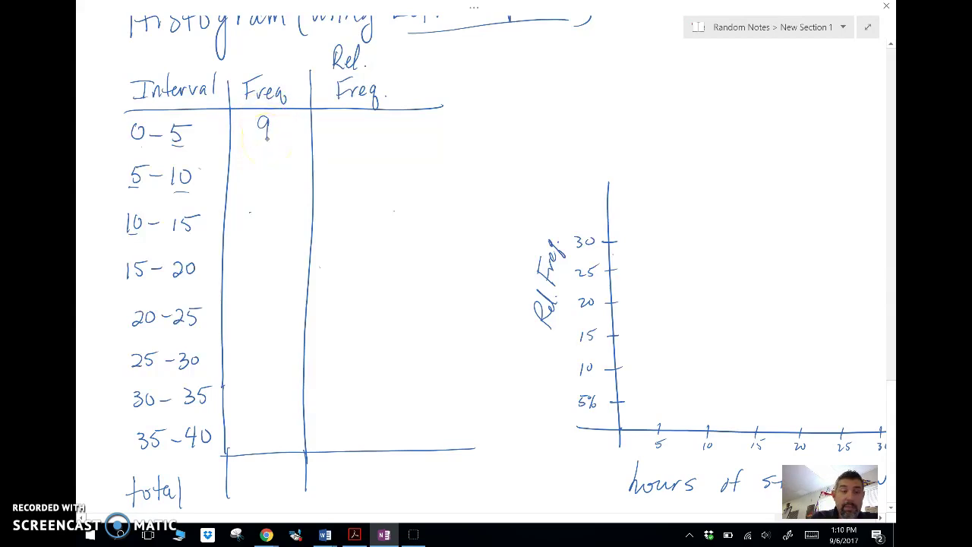
Step: Recheck the sheet, write 9 for 5–10 and the total 34, and mark Rel. Freq as percent
mouse_move(266, 533)
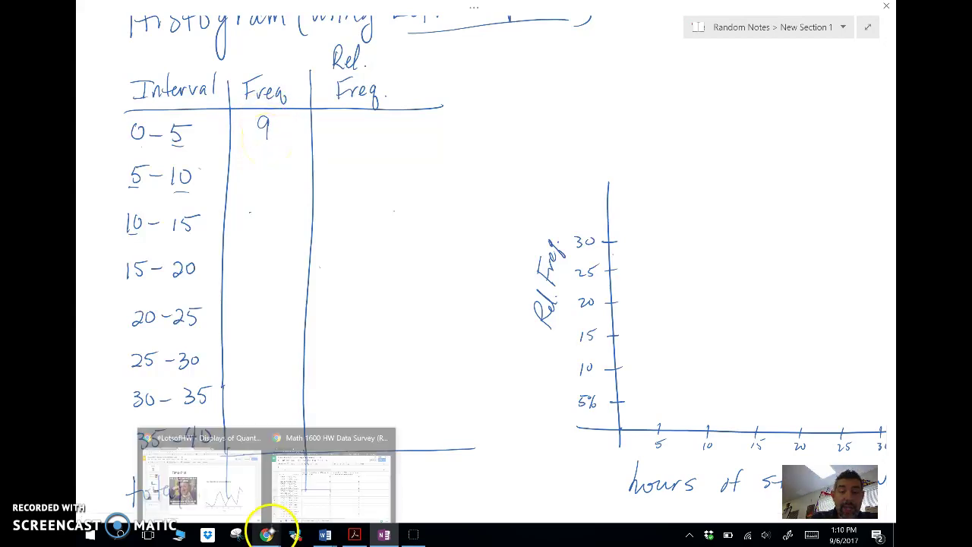
click(310, 487)
scroll(554, 347, down, 2)
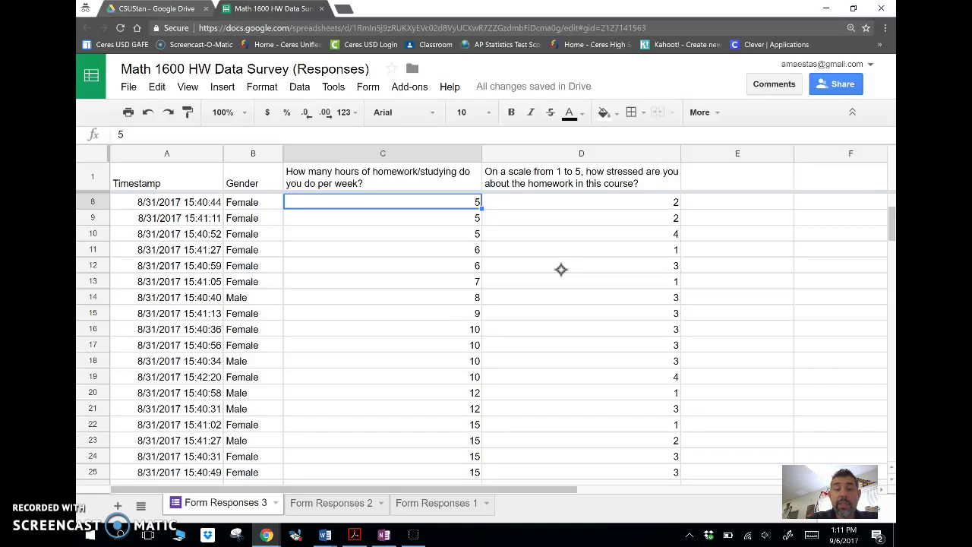
click(382, 532)
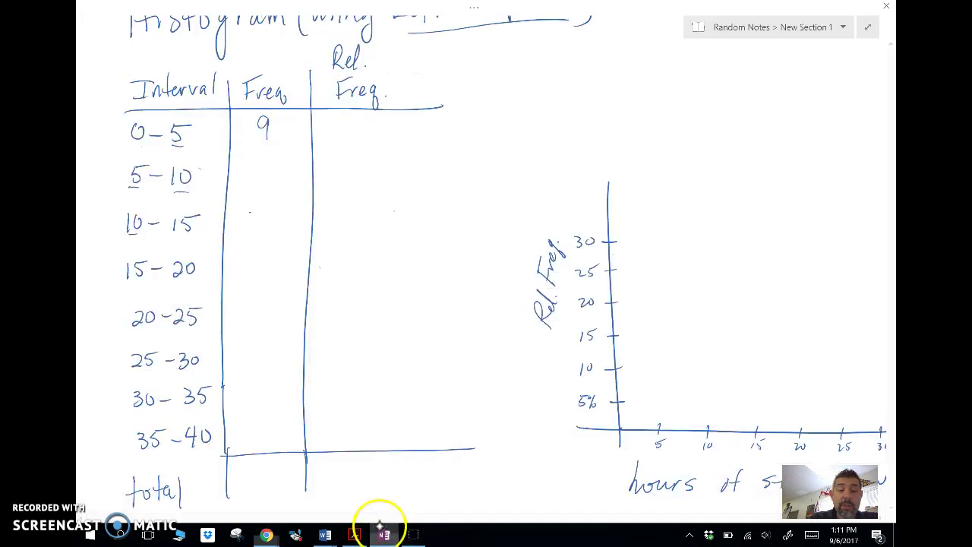
drag(264, 159, 260, 184)
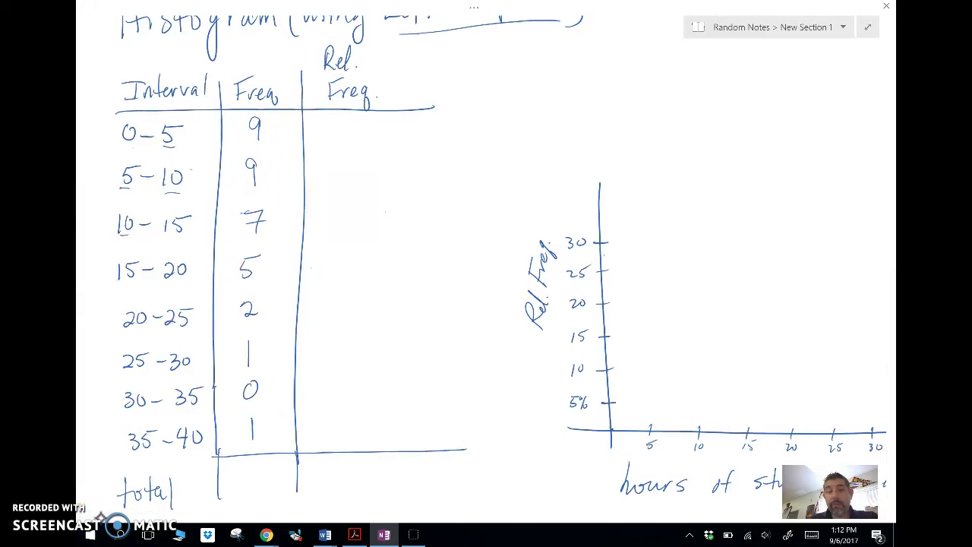
mouse_move(234, 472)
mouse_down()
mouse_move(235, 488)
mouse_move(251, 482)
mouse_up()
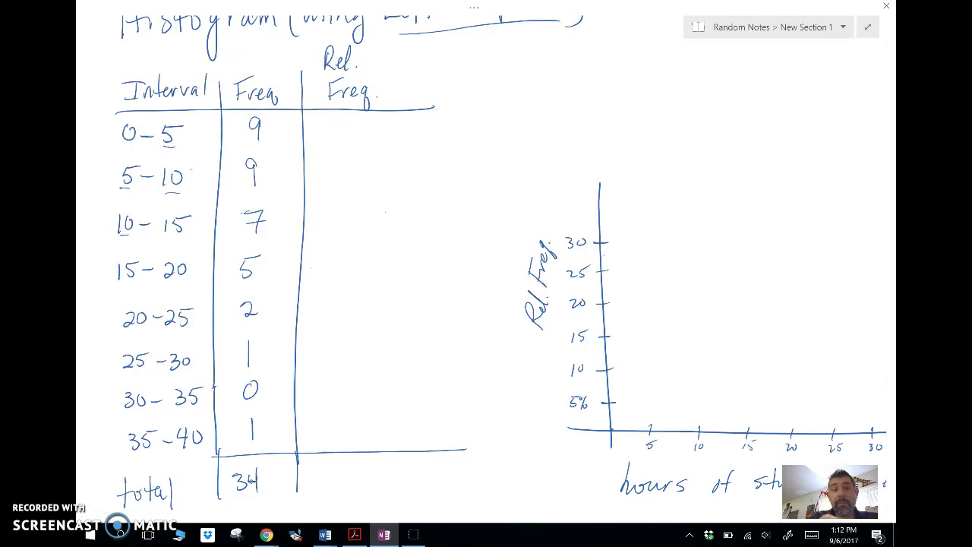
drag(372, 58, 391, 59)
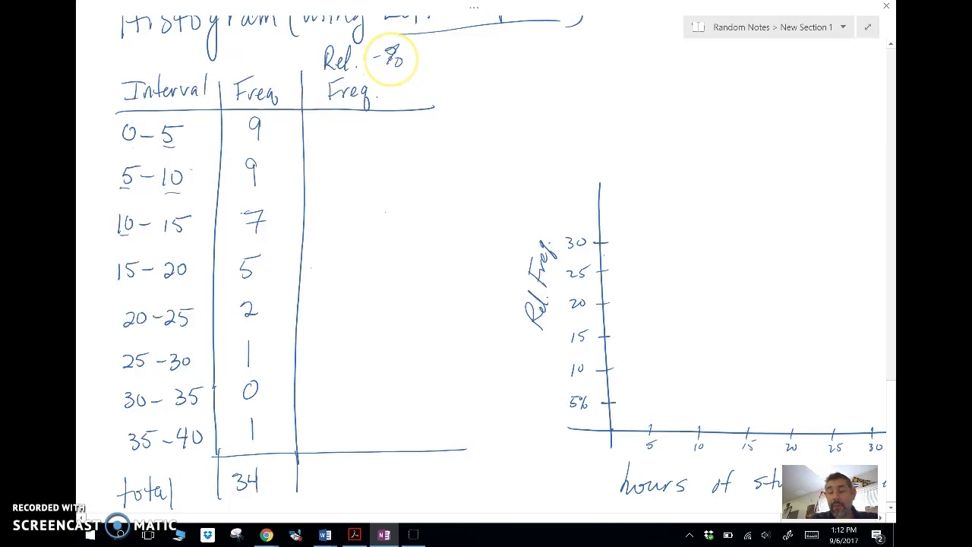
Step: Write 9/34 = 26.5% for the 0–5 and 5–10 rows and begin 7/34 for 10–15
mouse_move(325, 119)
mouse_down()
mouse_move(320, 144)
mouse_move(349, 143)
mouse_up()
mouse_move(345, 137)
mouse_down()
mouse_move(347, 149)
mouse_move(375, 122)
mouse_up()
mouse_move(368, 128)
mouse_down()
mouse_move(392, 138)
mouse_move(405, 125)
mouse_move(419, 138)
mouse_move(446, 119)
mouse_move(454, 143)
mouse_up()
click(415, 138)
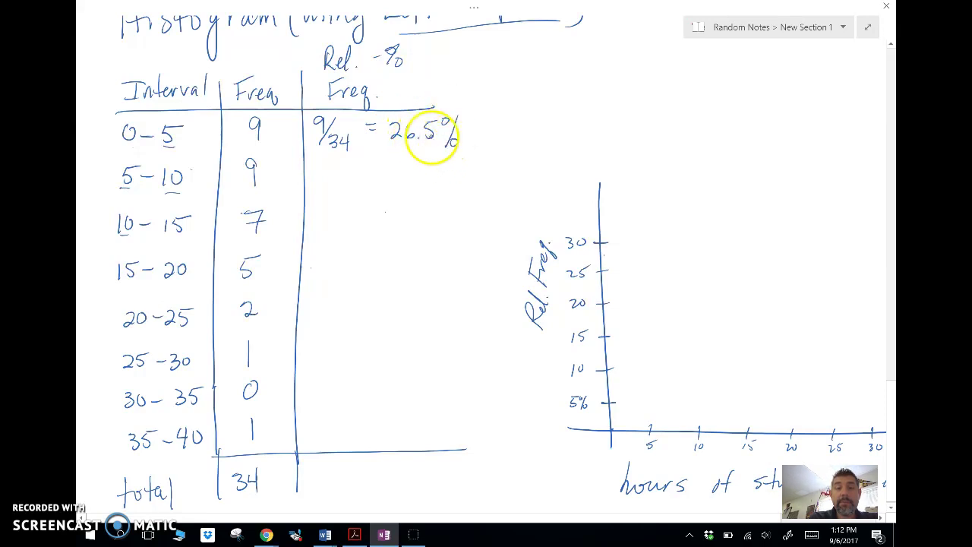
mouse_move(319, 163)
mouse_down()
mouse_move(322, 192)
mouse_move(382, 163)
mouse_move(392, 177)
mouse_move(422, 172)
mouse_move(417, 162)
mouse_move(435, 181)
mouse_up()
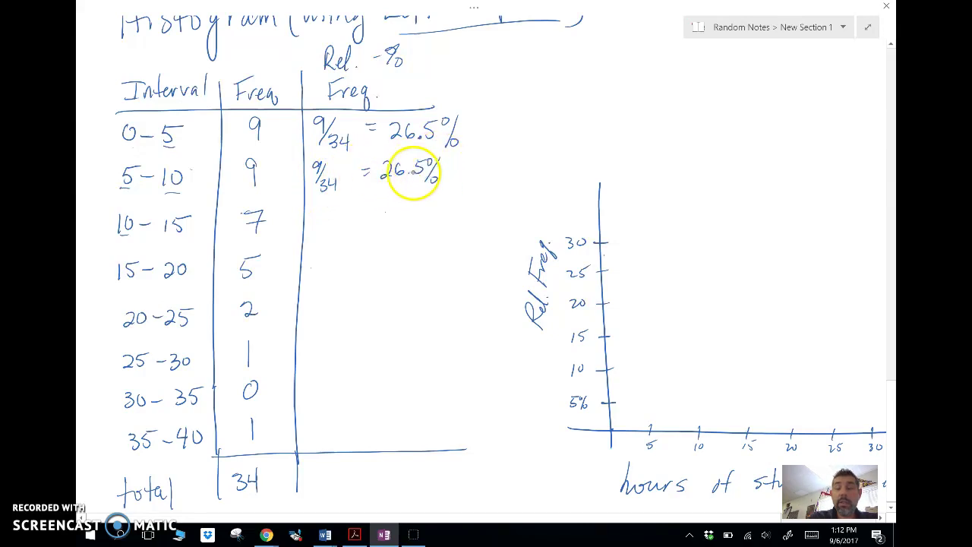
mouse_move(315, 214)
mouse_down()
mouse_move(326, 238)
mouse_move(369, 218)
mouse_move(376, 192)
mouse_move(393, 200)
mouse_move(394, 215)
mouse_move(419, 206)
mouse_move(425, 223)
mouse_up()
Step: Write 5/34 for 15–20, 2.9% for 25–30 and 35–40, 0 for 30–35, and 5.9% for 20–25
mouse_move(332, 253)
mouse_down()
mouse_move(321, 254)
mouse_move(322, 285)
mouse_move(347, 276)
mouse_move(354, 243)
mouse_move(354, 256)
mouse_move(378, 267)
mouse_move(418, 252)
mouse_move(418, 263)
mouse_up()
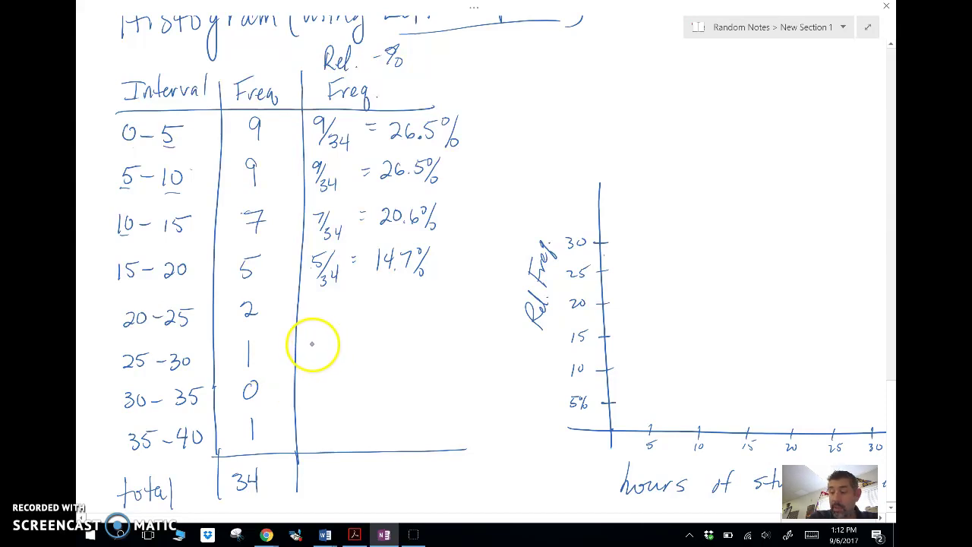
mouse_move(310, 341)
mouse_down()
mouse_move(317, 360)
mouse_move(334, 366)
mouse_up()
mouse_move(349, 333)
mouse_down()
mouse_move(372, 354)
mouse_move(406, 343)
mouse_move(412, 354)
mouse_up()
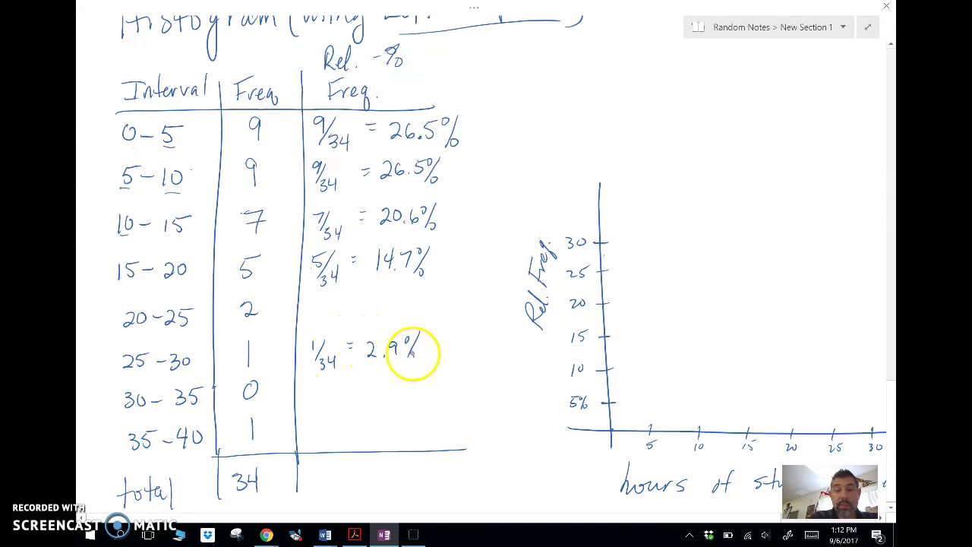
mouse_move(317, 427)
mouse_down()
mouse_move(355, 417)
mouse_move(360, 442)
mouse_up()
mouse_move(330, 390)
mouse_down()
mouse_move(323, 400)
mouse_move(327, 389)
mouse_up()
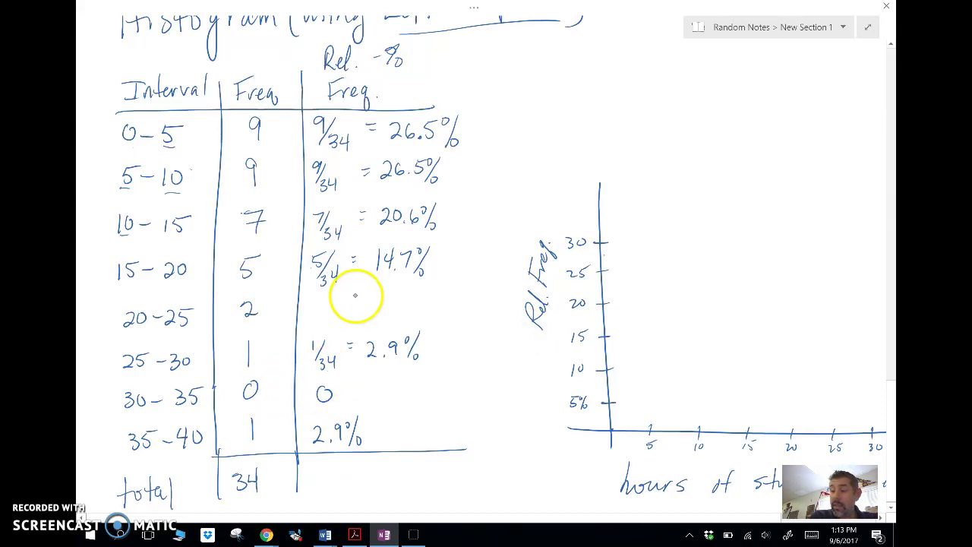
mouse_move(333, 301)
mouse_down()
mouse_move(324, 323)
mouse_move(367, 310)
mouse_up()
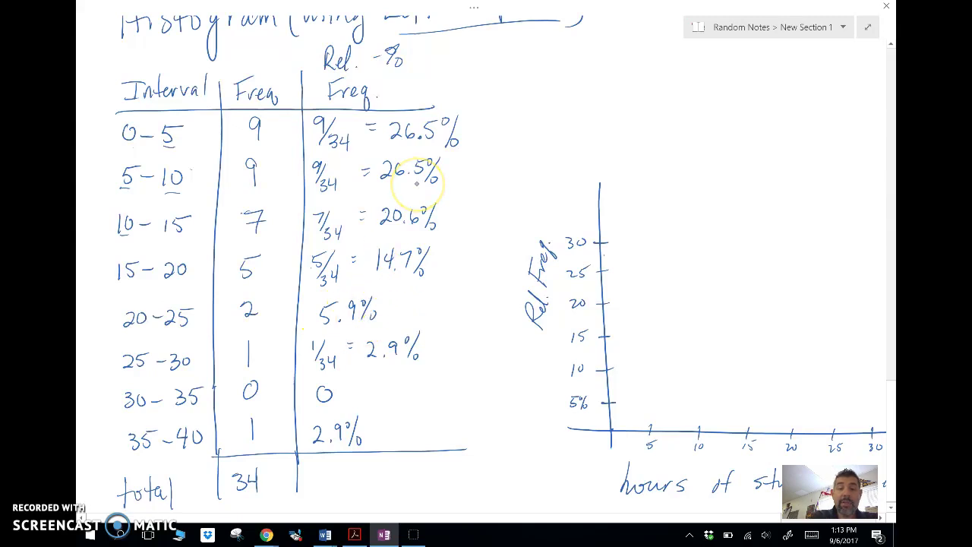
Step: Write 100% as the total relative frequency
mouse_move(324, 458)
mouse_down()
mouse_move(331, 495)
mouse_move(336, 476)
mouse_move(367, 462)
mouse_move(356, 484)
mouse_up()
drag(366, 474, 369, 482)
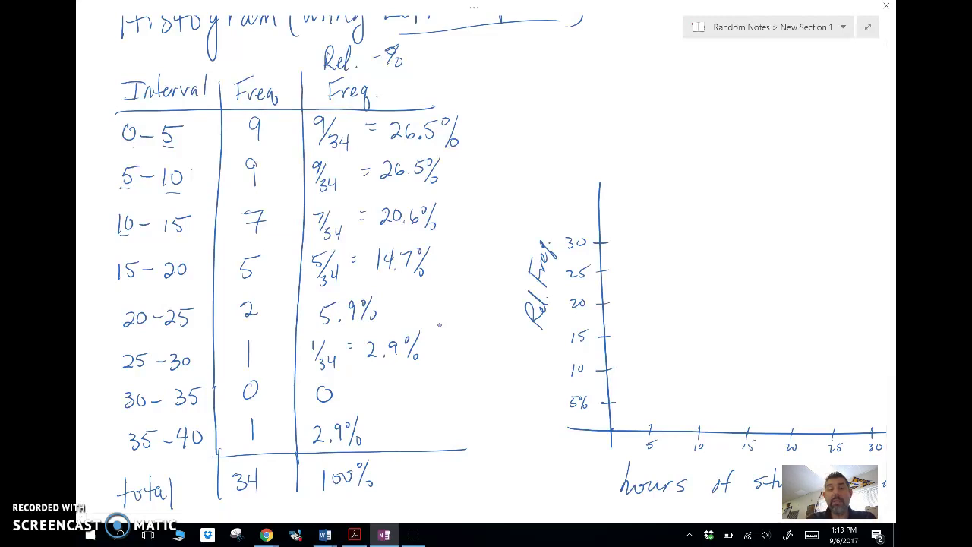
mouse_move(423, 162)
mouse_down()
mouse_move(427, 286)
mouse_move(396, 399)
mouse_move(434, 210)
mouse_move(397, 326)
mouse_move(422, 198)
mouse_move(235, 332)
mouse_move(356, 298)
mouse_move(231, 307)
mouse_up()
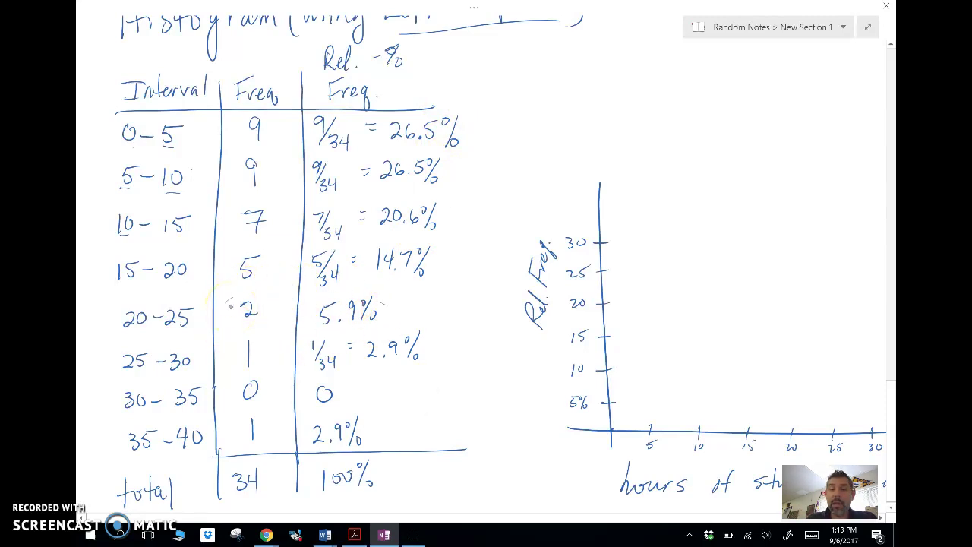
drag(660, 344, 505, 278)
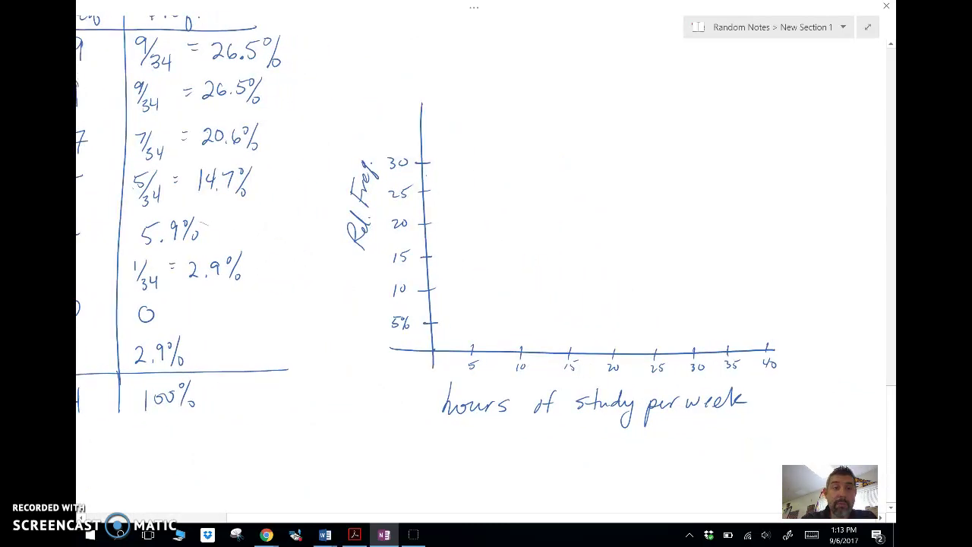
Step: Draw and hatch the 0–5 and 5–10 bars up to about 26.5%
drag(281, 300, 414, 304)
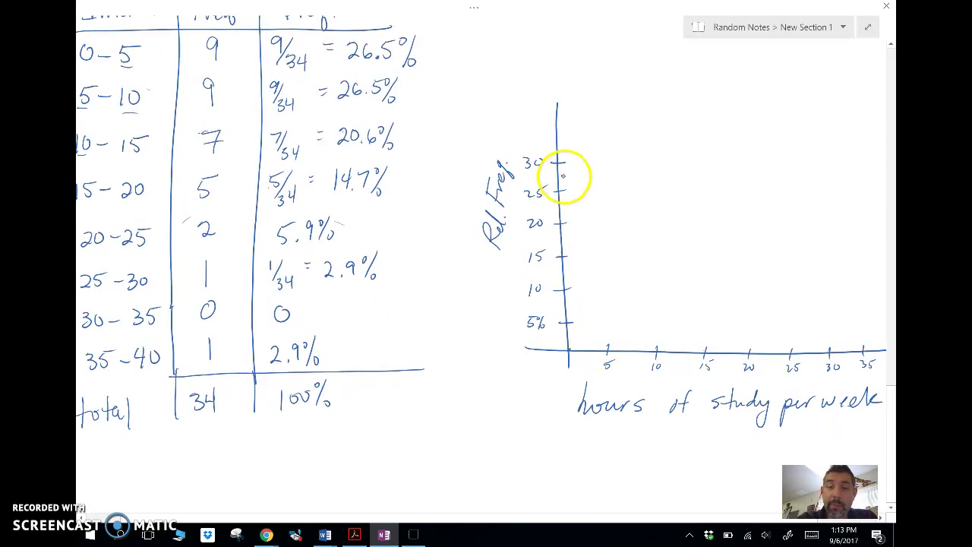
mouse_move(558, 177)
mouse_down()
mouse_move(601, 174)
mouse_move(609, 349)
mouse_up()
mouse_move(566, 186)
mouse_down()
mouse_move(586, 191)
mouse_move(592, 327)
mouse_move(614, 299)
mouse_up()
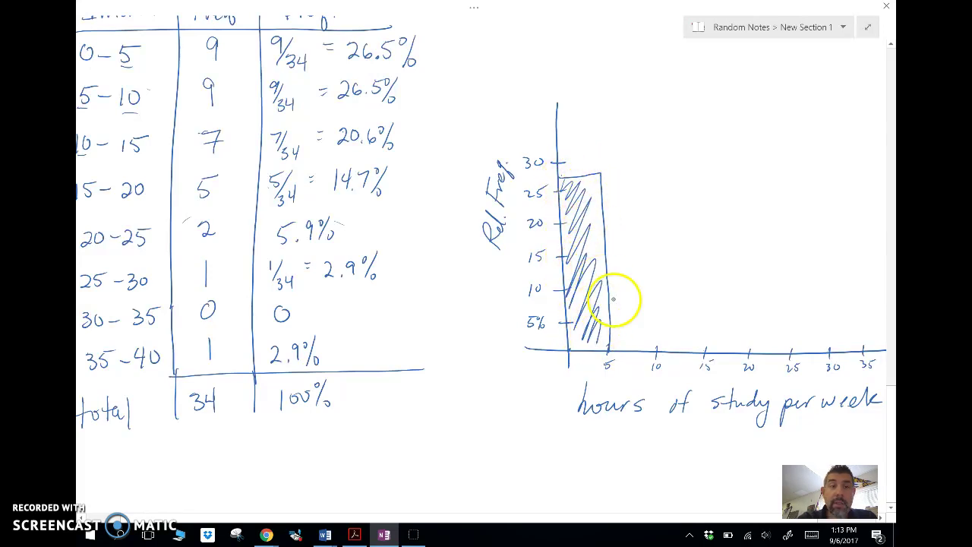
click(823, 182)
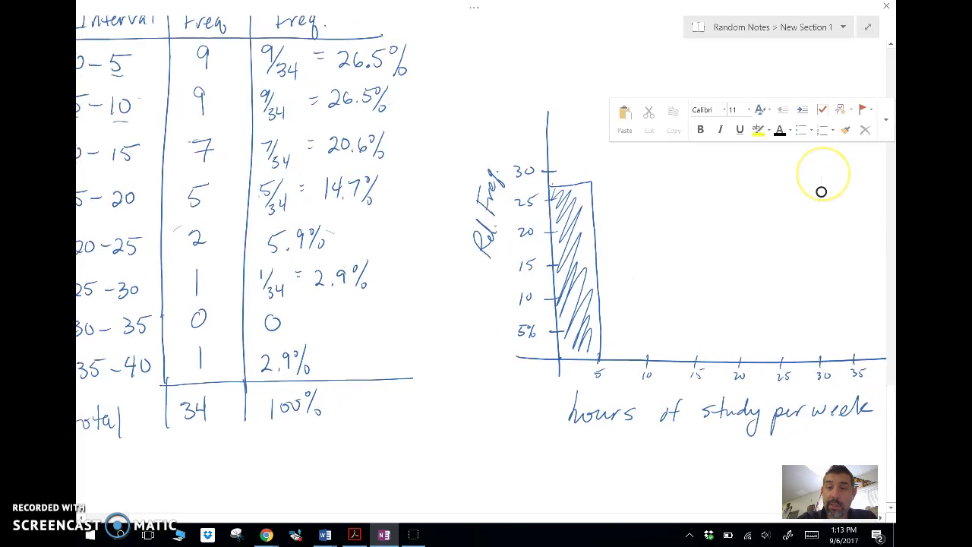
mouse_move(592, 182)
mouse_down()
mouse_move(644, 190)
mouse_move(649, 345)
mouse_up()
mouse_move(603, 189)
mouse_down()
mouse_move(606, 261)
mouse_move(618, 294)
mouse_move(632, 300)
mouse_move(634, 326)
mouse_up()
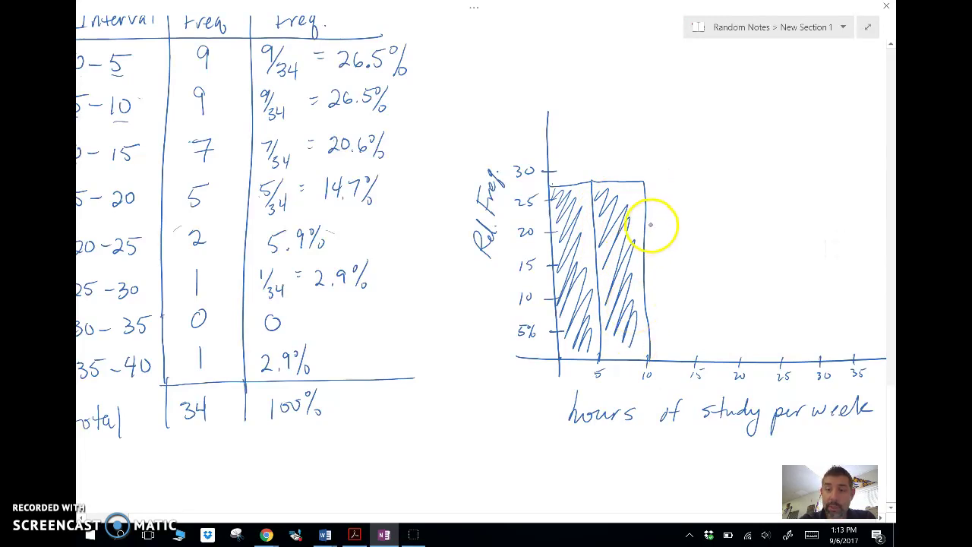
Step: Draw and hatch the 10–15, 15–20, 20–25, 25–30 and 35–40 bars
mouse_move(649, 226)
mouse_down()
mouse_move(693, 227)
mouse_move(691, 325)
mouse_up()
mouse_move(662, 233)
mouse_down()
mouse_move(653, 310)
mouse_move(659, 339)
mouse_move(685, 317)
mouse_move(682, 352)
mouse_move(696, 270)
mouse_move(741, 270)
mouse_move(740, 358)
mouse_up()
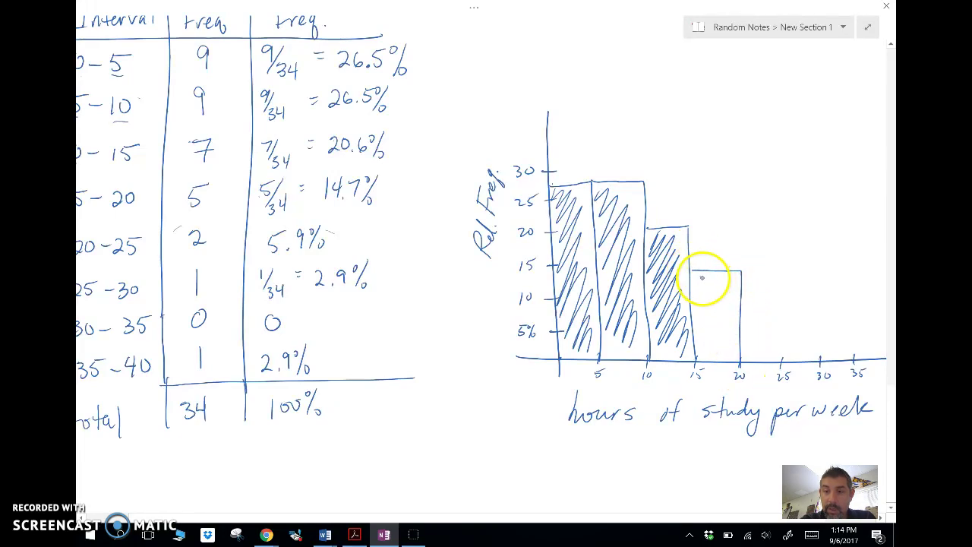
mouse_move(701, 278)
mouse_down()
mouse_move(703, 336)
mouse_move(716, 340)
mouse_move(736, 310)
mouse_up()
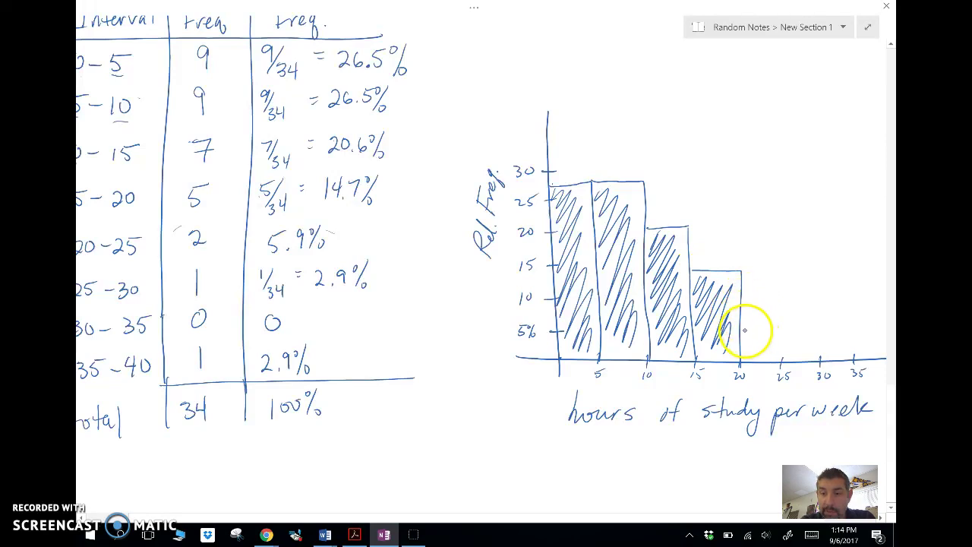
mouse_move(742, 330)
mouse_down()
mouse_move(782, 333)
mouse_move(781, 356)
mouse_move(746, 332)
mouse_move(748, 356)
mouse_move(776, 352)
mouse_up()
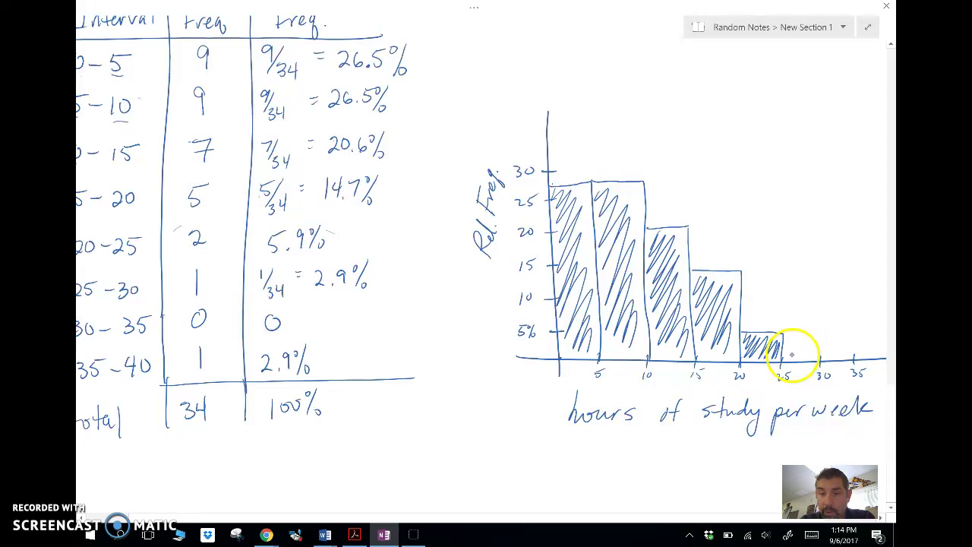
drag(783, 348, 819, 354)
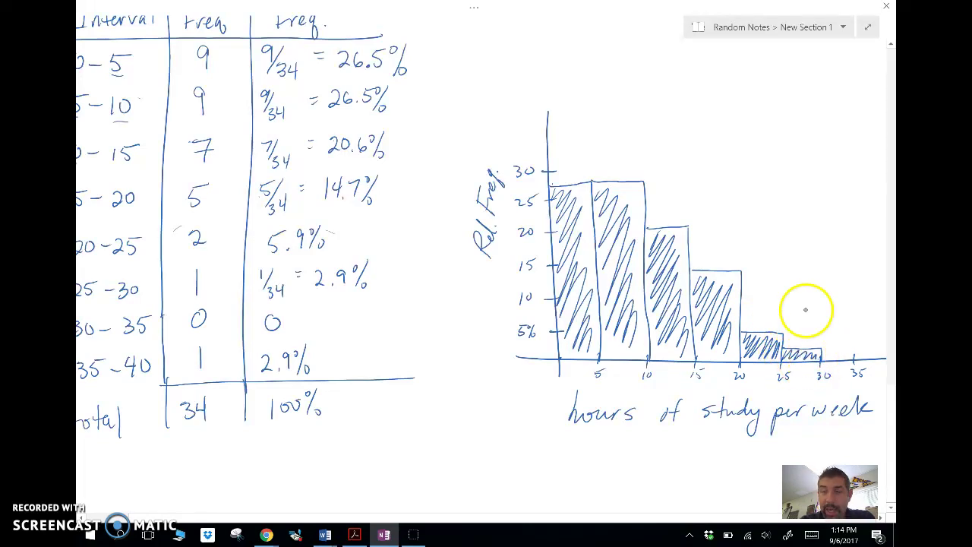
scroll(806, 309, right, 3)
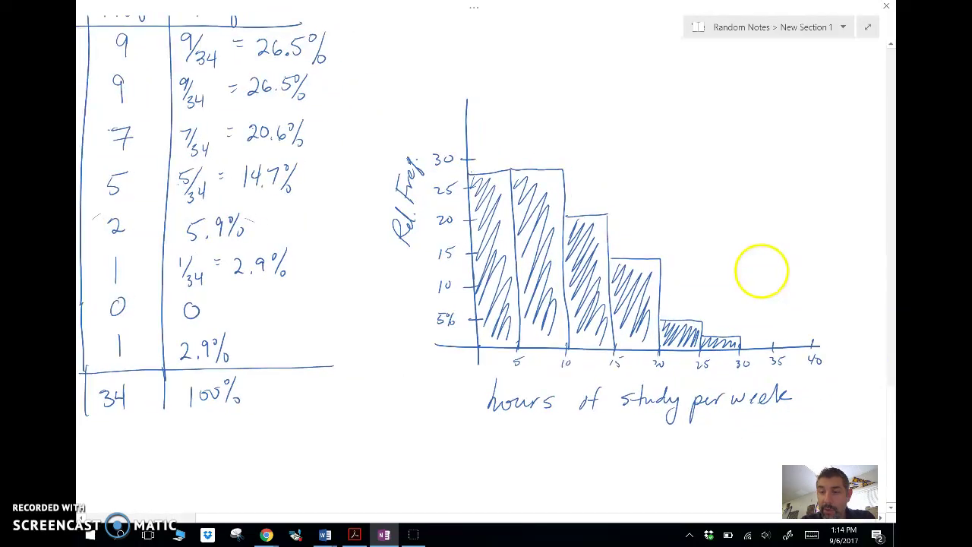
mouse_move(773, 347)
mouse_down()
mouse_move(775, 335)
mouse_move(810, 336)
mouse_move(811, 347)
mouse_move(785, 329)
mouse_move(809, 339)
mouse_up()
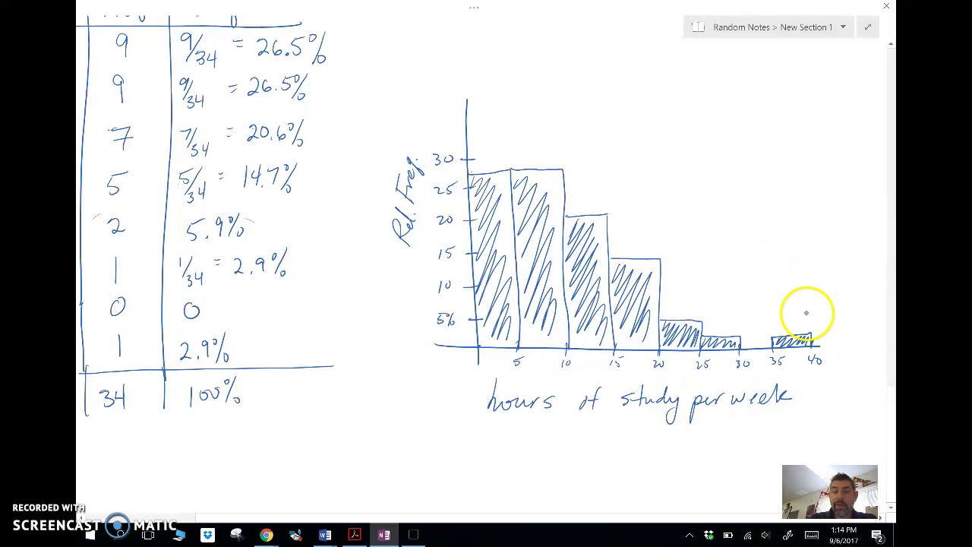
Step: Double-underline the hours-of-study title, circle Rel. Freq. and add % to the 30 tick
mouse_move(491, 424)
mouse_down()
mouse_move(649, 428)
mouse_move(792, 416)
mouse_up()
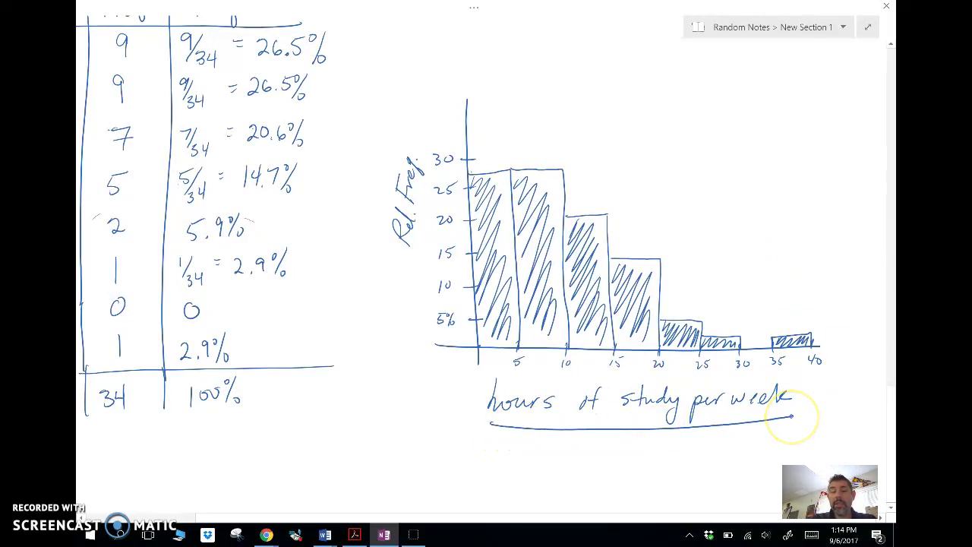
mouse_move(489, 427)
mouse_down()
mouse_move(748, 430)
mouse_move(792, 416)
mouse_up()
mouse_move(403, 135)
mouse_down()
mouse_move(385, 258)
mouse_move(419, 136)
mouse_move(369, 220)
mouse_up()
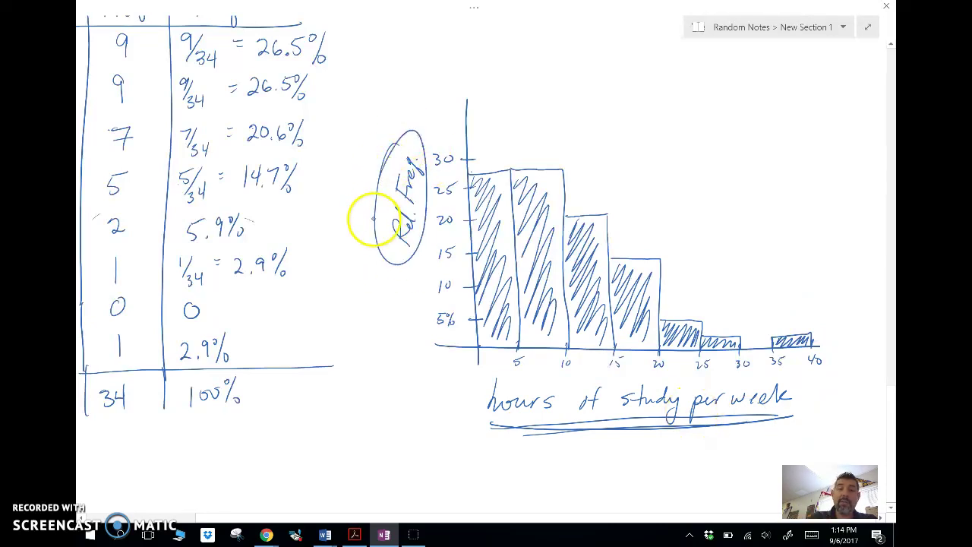
drag(463, 150, 456, 162)
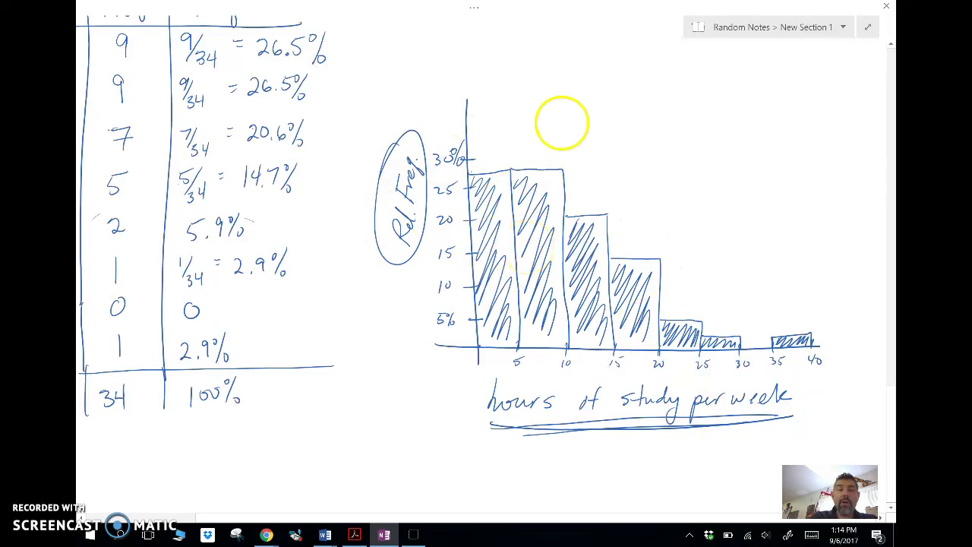
Step: Scroll up past the histogram and stem plots to the page title and dotplot
scroll(562, 122, down, 3)
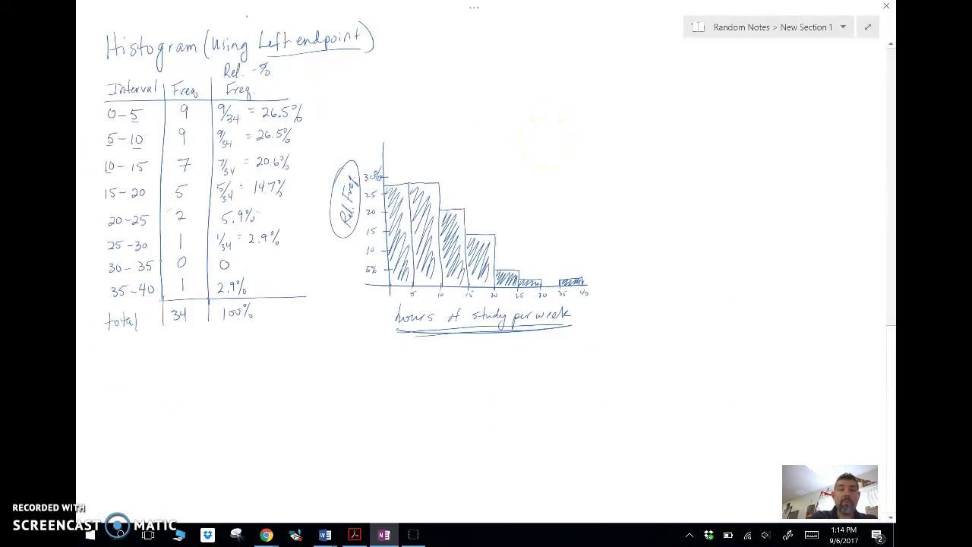
scroll(510, 385, up, 5)
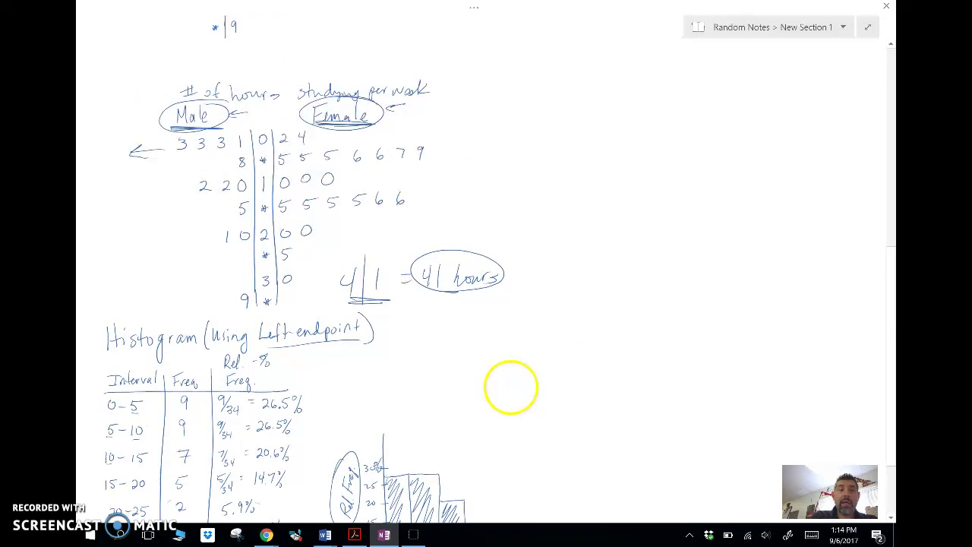
scroll(534, 221, up, 3)
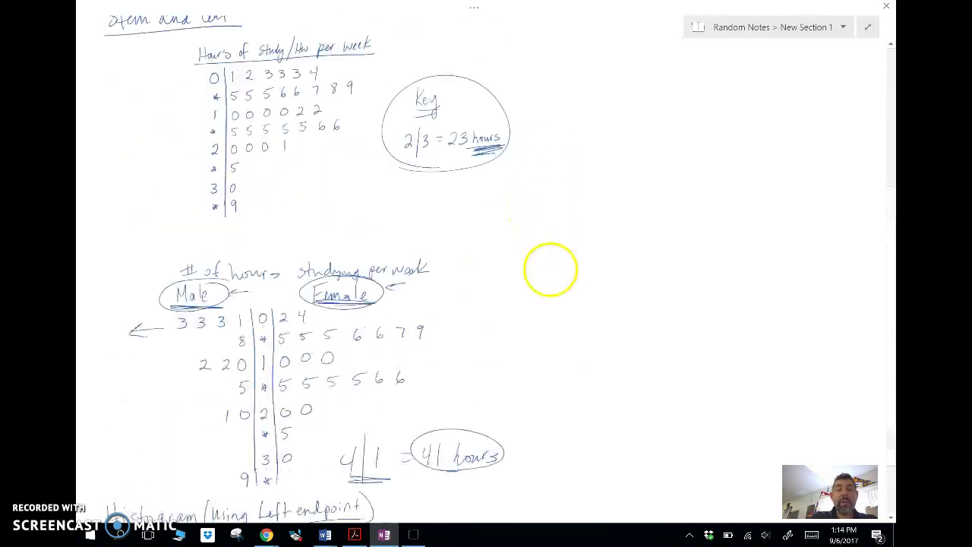
scroll(560, 154, up, 3)
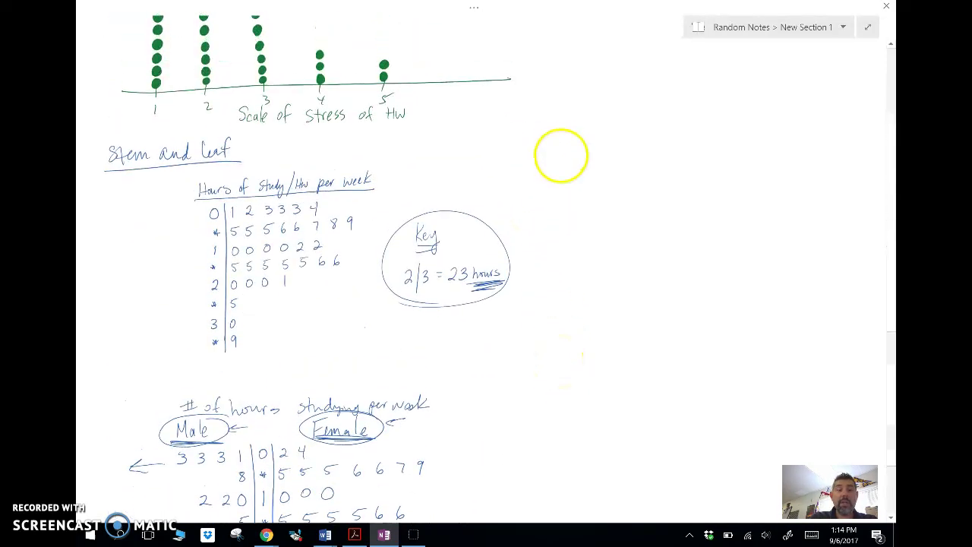